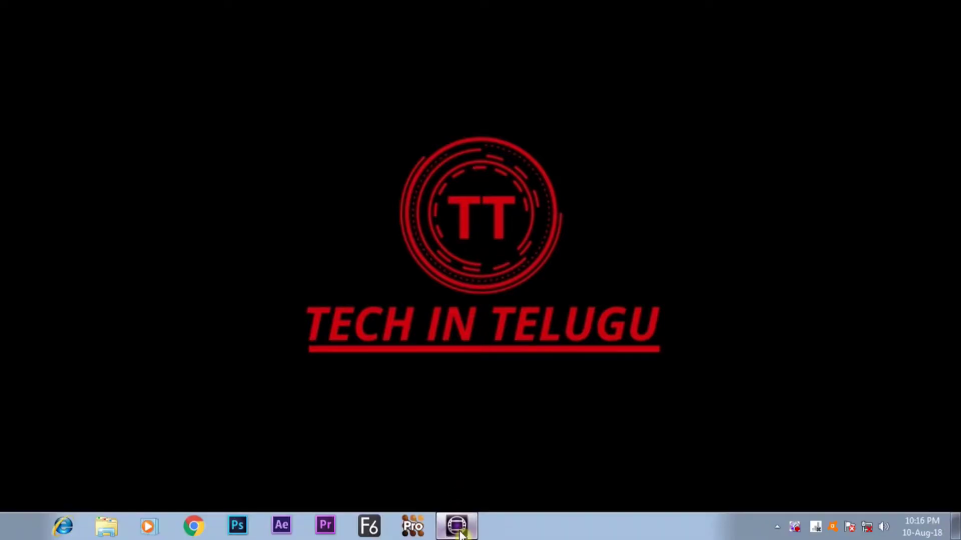
# - Restore the Media Composer window showing the GREEN MATTE sequence and Green_screen_clean.mp4
pyautogui.click(469, 524)
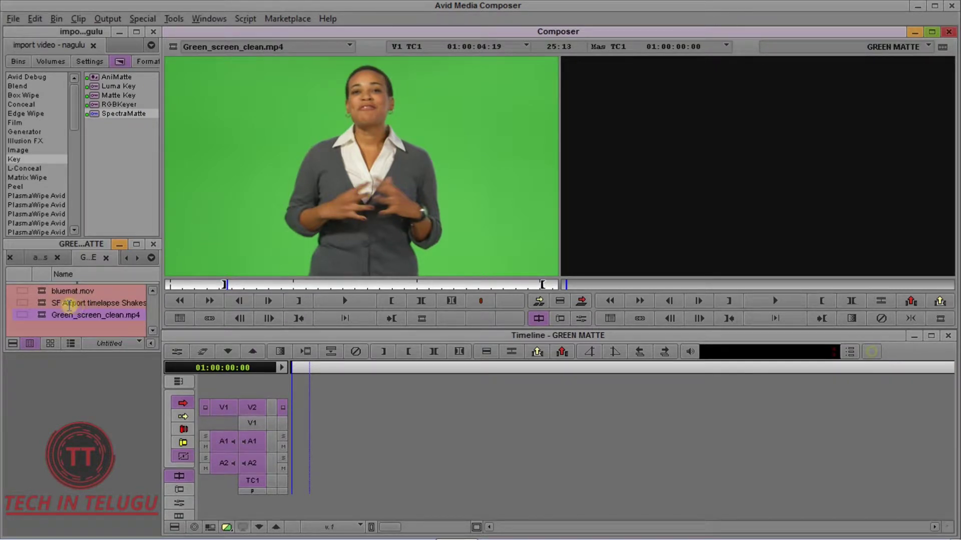
pyautogui.click(40, 316)
pyautogui.moveTo(40, 316); pyautogui.dragTo(365, 199)
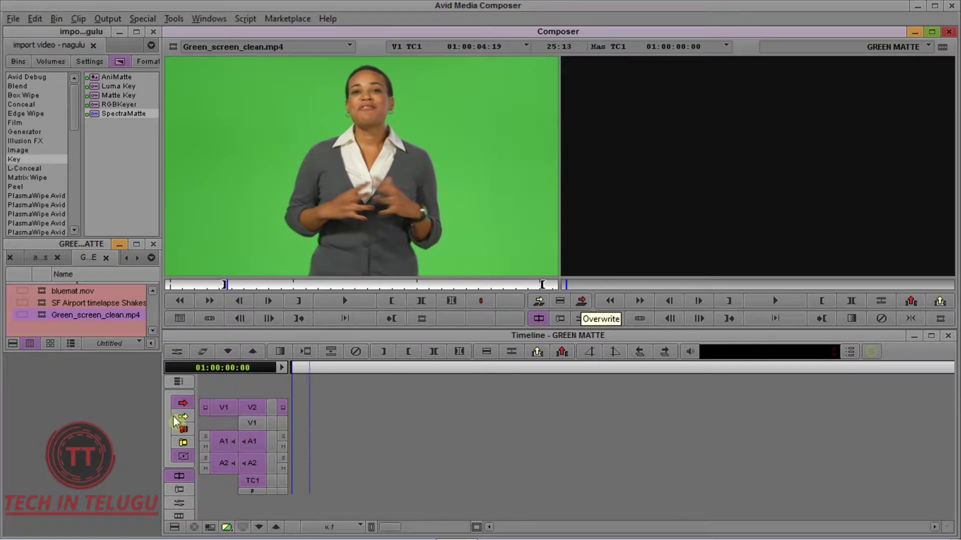
# - Overwrite Green_screen_clean.mp4 onto V2, preview it, patch source video to V1, and select the SF Airport clip
pyautogui.click(581, 306)
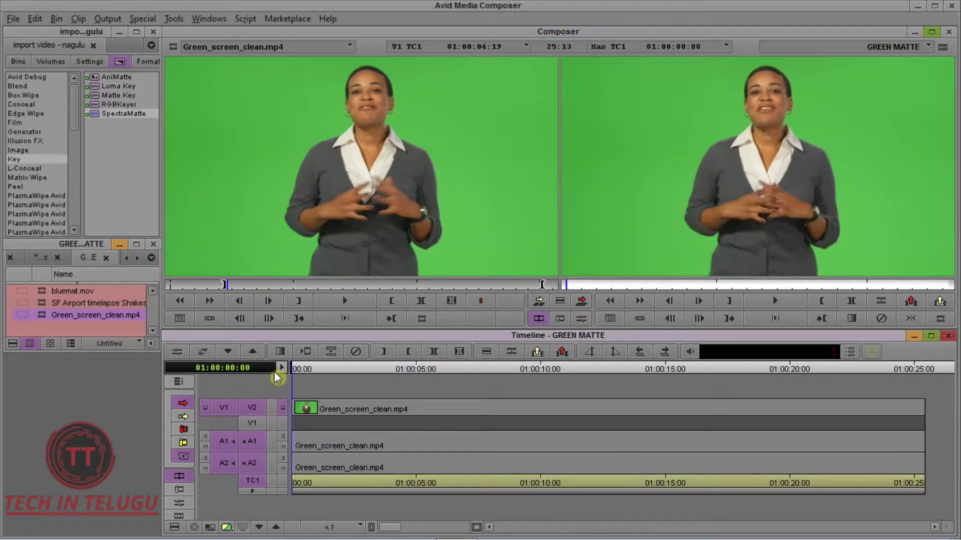
pyautogui.moveTo(306, 379)
pyautogui.mouseDown()
pyautogui.moveTo(756, 374)
pyautogui.moveTo(293, 368)
pyautogui.mouseUp()
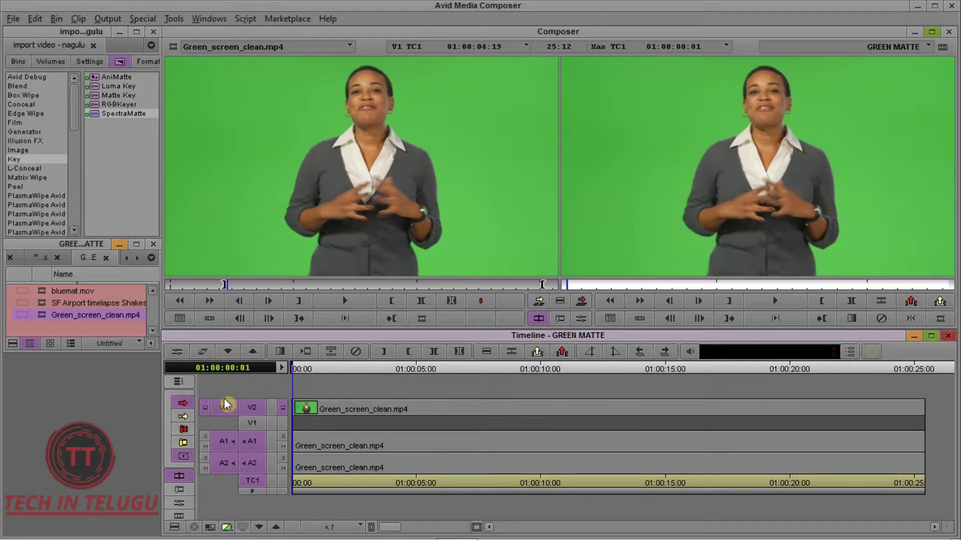
pyautogui.moveTo(228, 410); pyautogui.dragTo(256, 426)
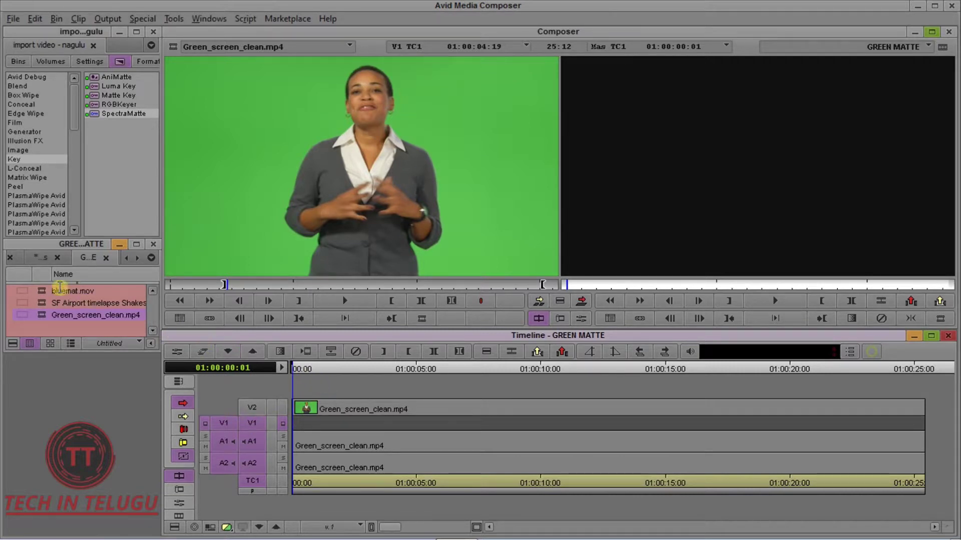
pyautogui.click(43, 304)
# - Load and preview SF Airport timelapse Shakes.mp4, then overwrite it onto V1 without audio
pyautogui.moveTo(44, 308); pyautogui.dragTo(360, 190)
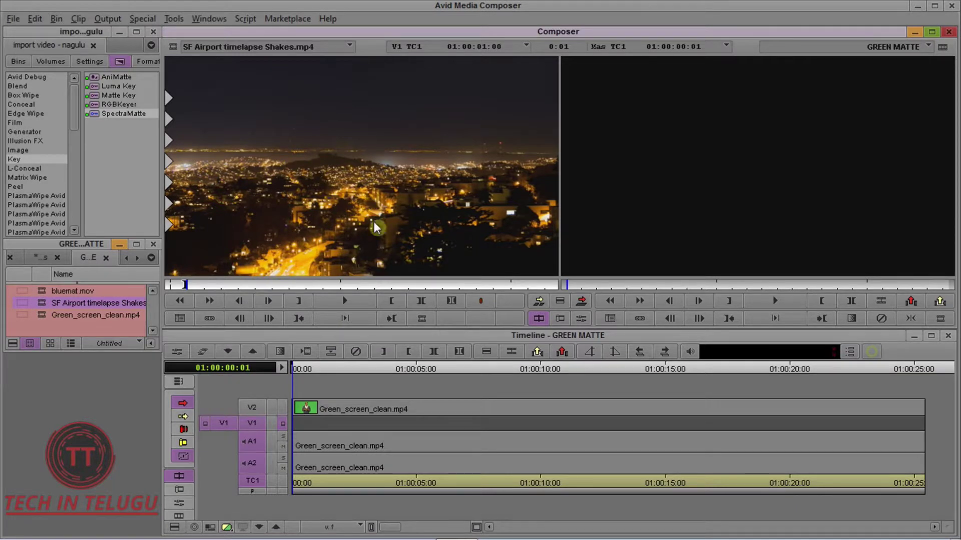
pyautogui.press('space')
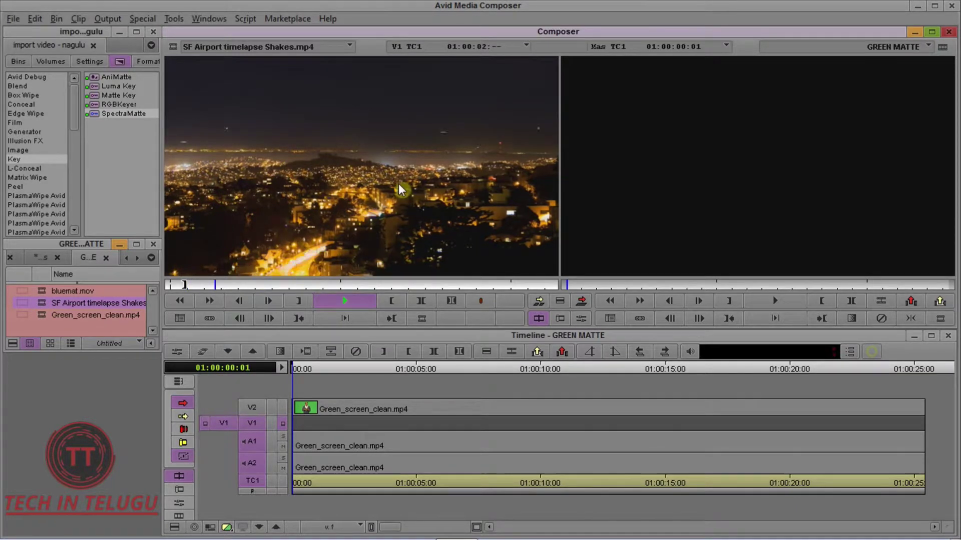
pyautogui.press('space')
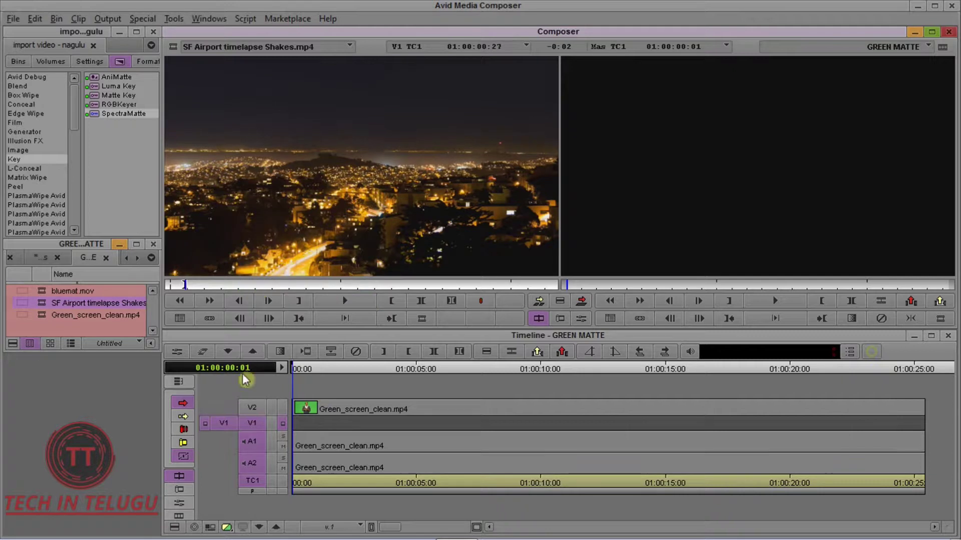
pyautogui.moveTo(260, 443); pyautogui.dragTo(256, 466)
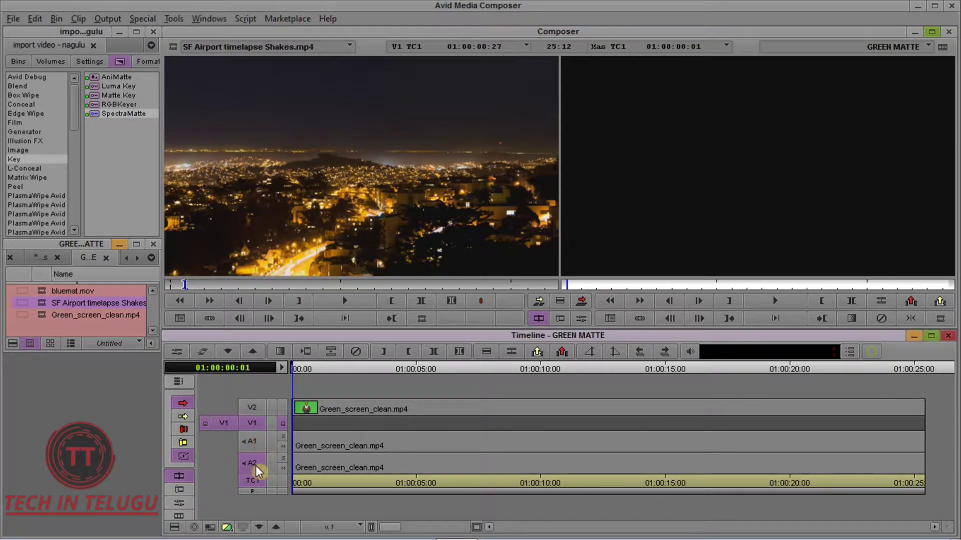
pyautogui.click(582, 303)
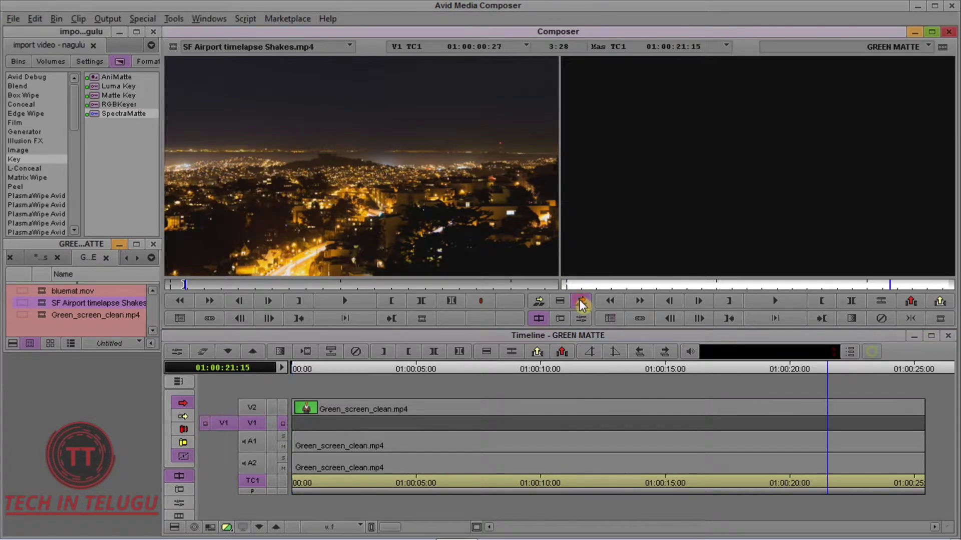
# - Scrub the sequence to check the layers and repatch source V1 to V2
pyautogui.moveTo(426, 373); pyautogui.dragTo(343, 368)
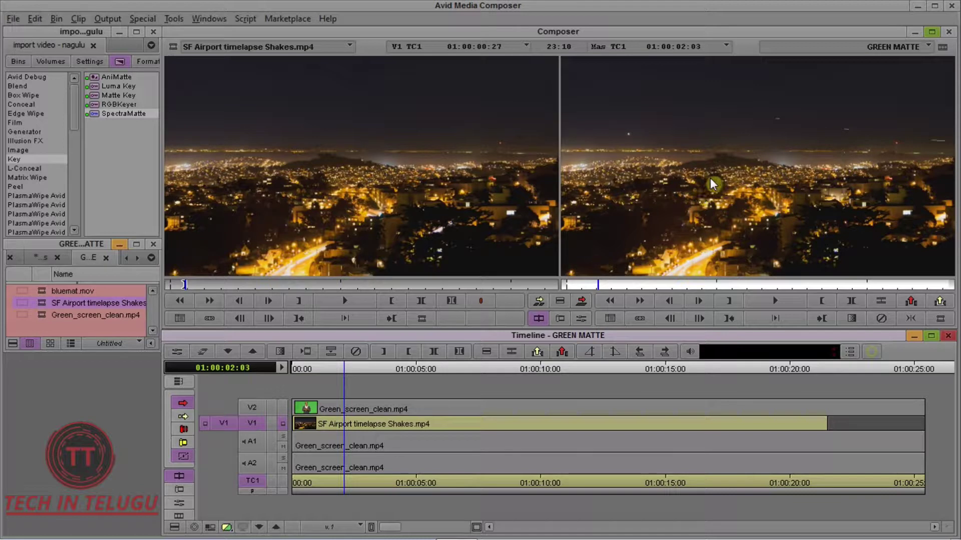
pyautogui.click(344, 368)
pyautogui.moveTo(344, 369); pyautogui.dragTo(385, 369)
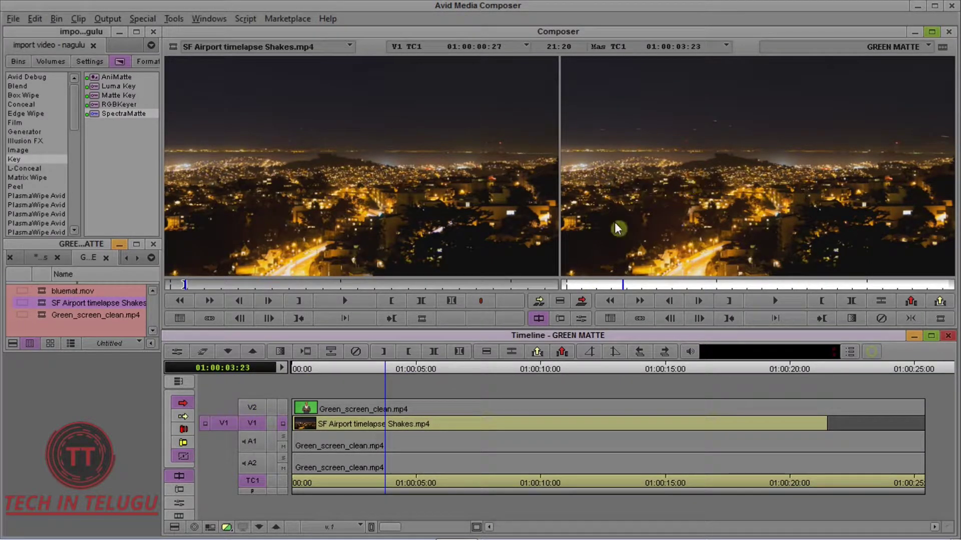
pyautogui.moveTo(226, 416); pyautogui.dragTo(260, 407)
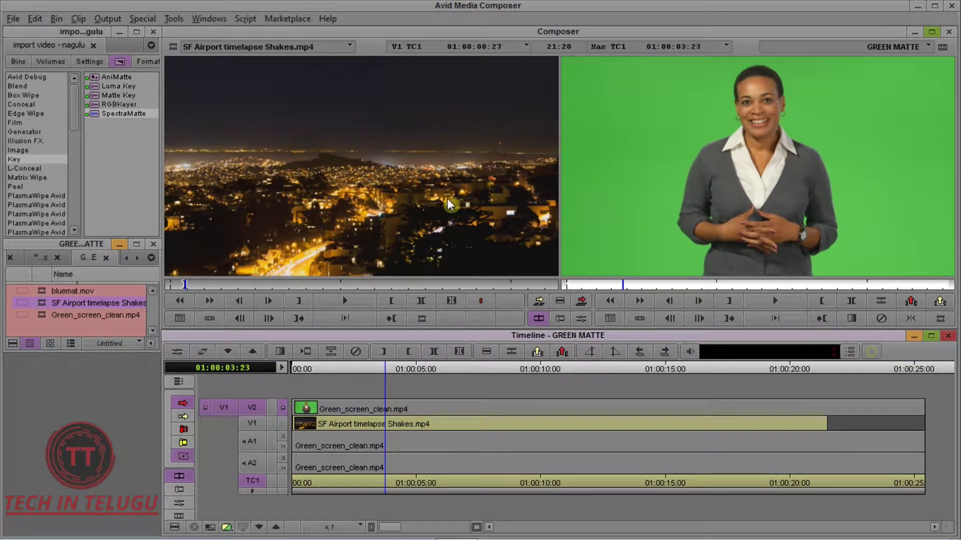
# - Apply the Key category's SpectraMatte effect to the green-screen clip on V2
pyautogui.moveTo(369, 369); pyautogui.dragTo(351, 369)
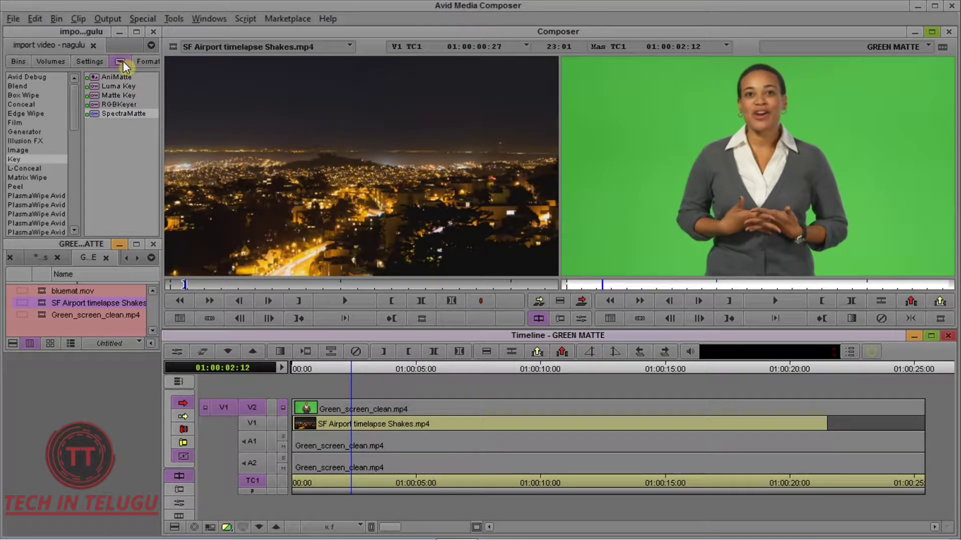
pyautogui.click(15, 160)
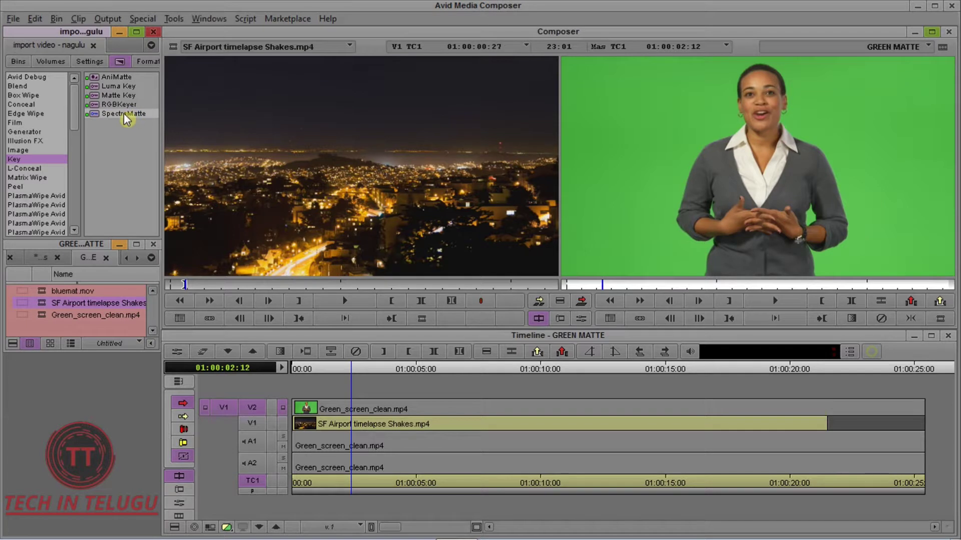
pyautogui.click(96, 114)
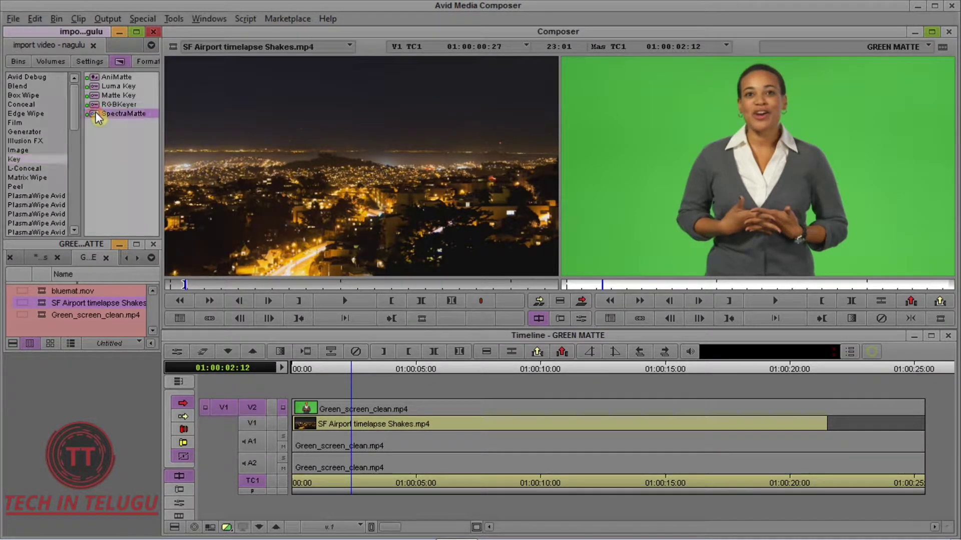
pyautogui.moveTo(96, 114); pyautogui.dragTo(403, 408)
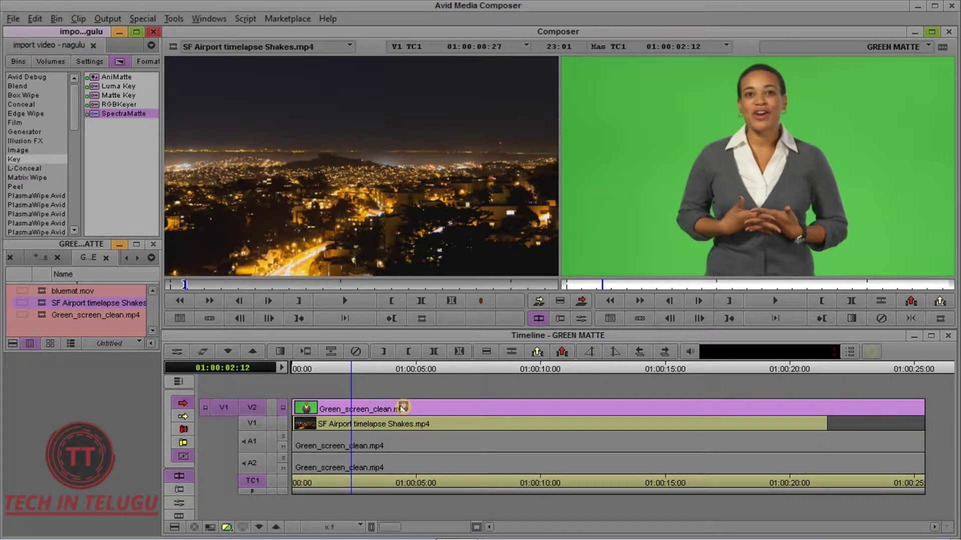
# - Select the green-screen clip on V2 and open its SpectraMatte Effect Editor
pyautogui.click(398, 408)
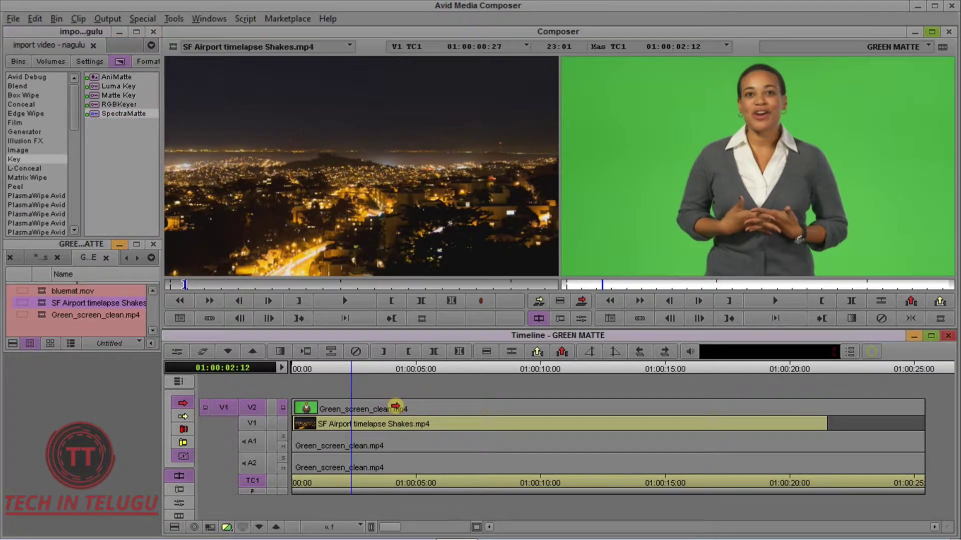
pyautogui.moveTo(395, 370); pyautogui.dragTo(361, 378)
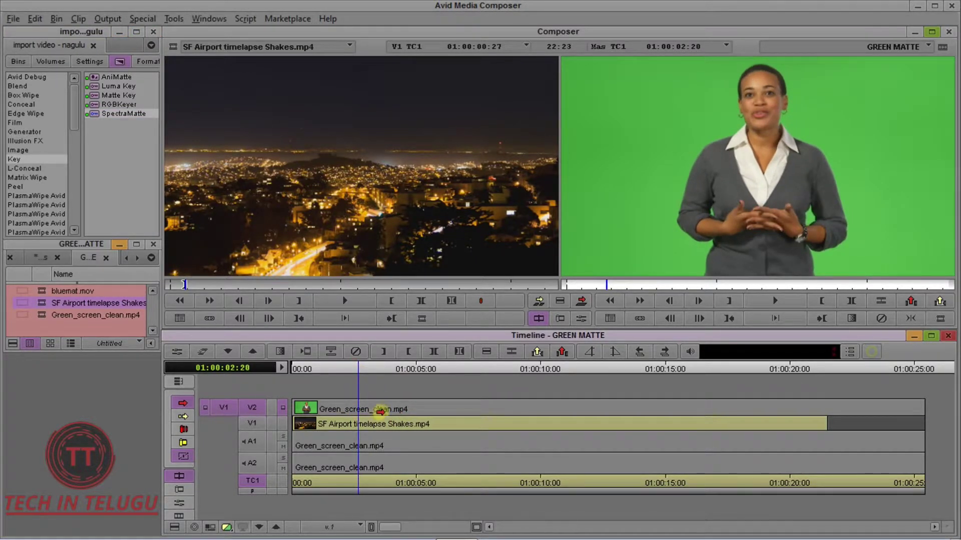
pyautogui.click(381, 410)
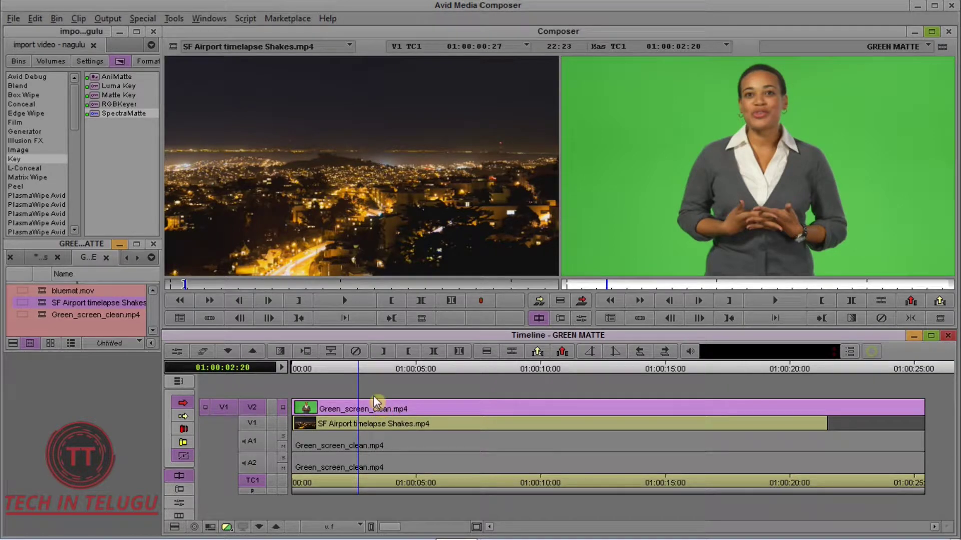
pyautogui.click(173, 352)
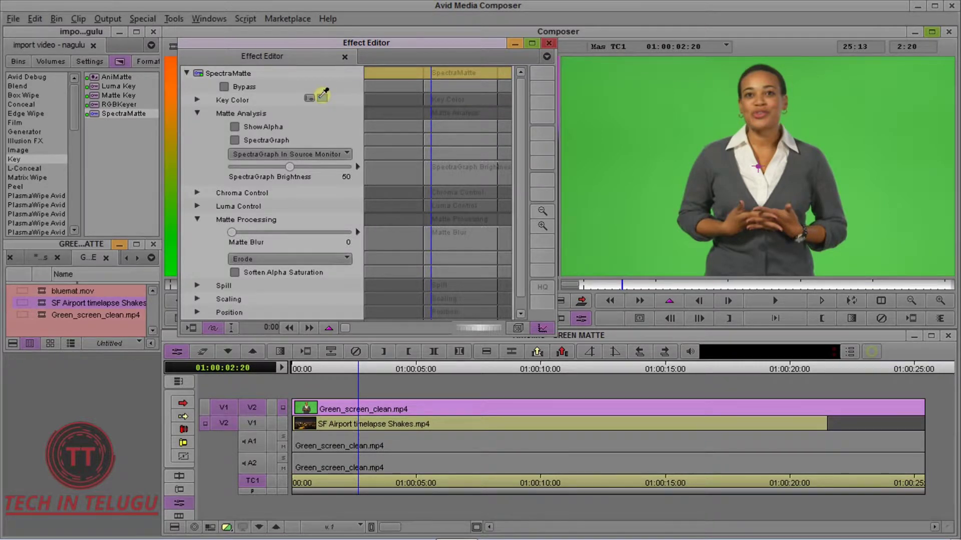
# - Sample the green backdrop as SpectraMatte's Key Color so the presenter appears over the city
pyautogui.moveTo(323, 95); pyautogui.dragTo(642, 131)
pyautogui.click(640, 133)
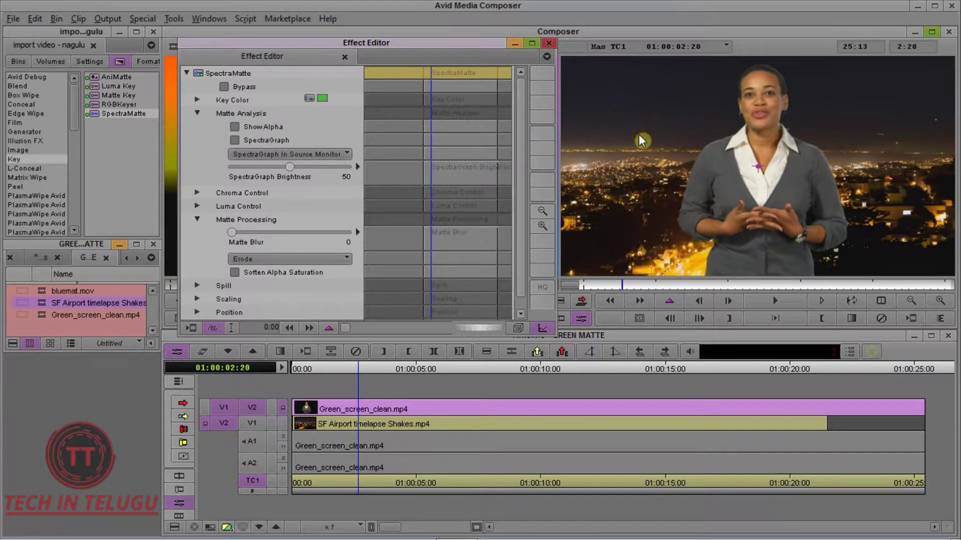
# - Turn on Show Alpha in Matte Analysis and set Chroma Control Tolerance to 50
pyautogui.click(632, 143)
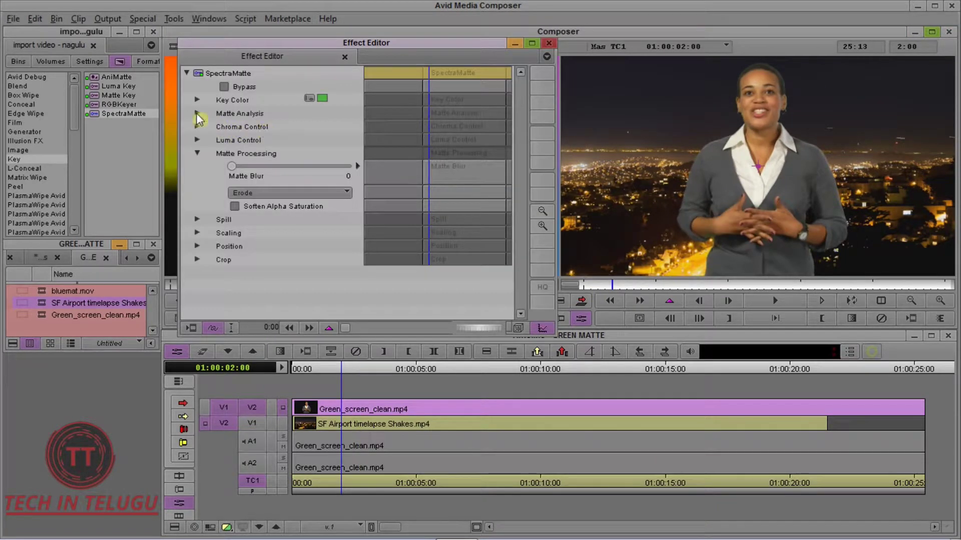
pyautogui.click(197, 113)
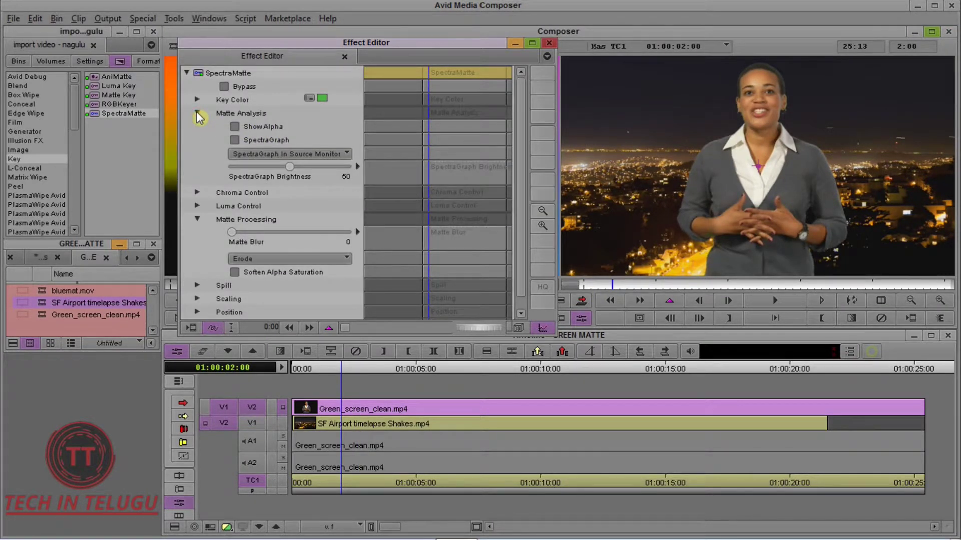
pyautogui.click(236, 129)
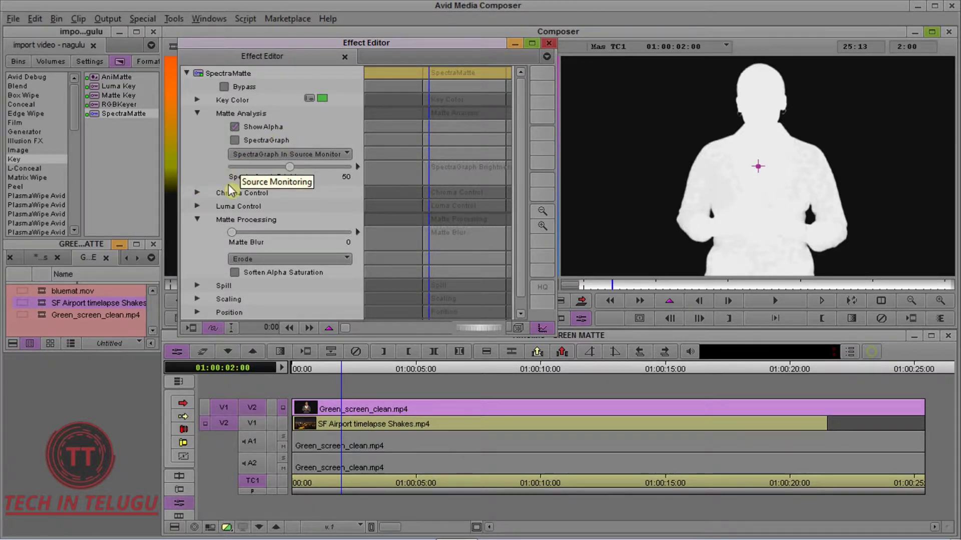
pyautogui.click(202, 153)
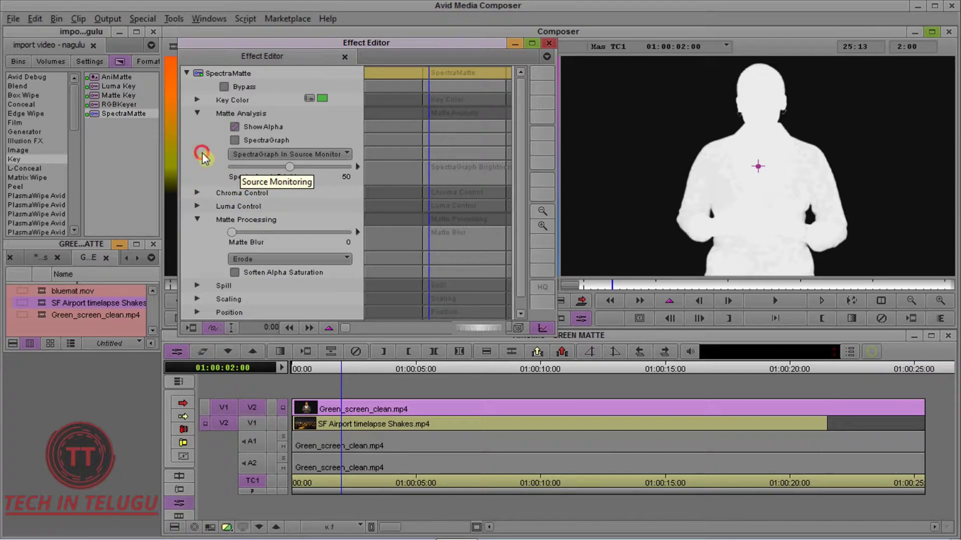
pyautogui.click(196, 193)
pyautogui.moveTo(279, 207)
pyautogui.mouseDown()
pyautogui.moveTo(251, 212)
pyautogui.moveTo(335, 210)
pyautogui.moveTo(253, 221)
pyautogui.moveTo(277, 220)
pyautogui.mouseUp()
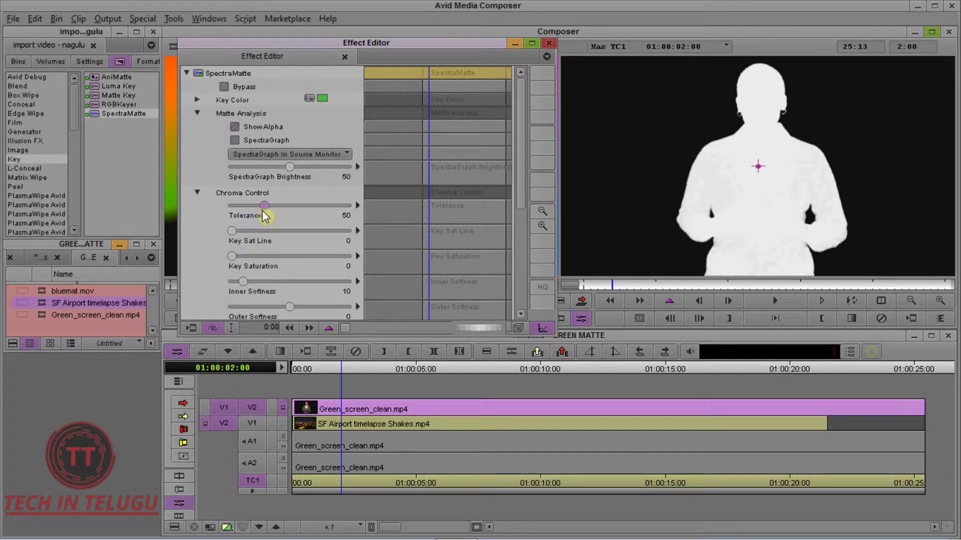
# - Turn off Show Alpha to see the composite and raise Tolerance to 60
pyautogui.click(233, 128)
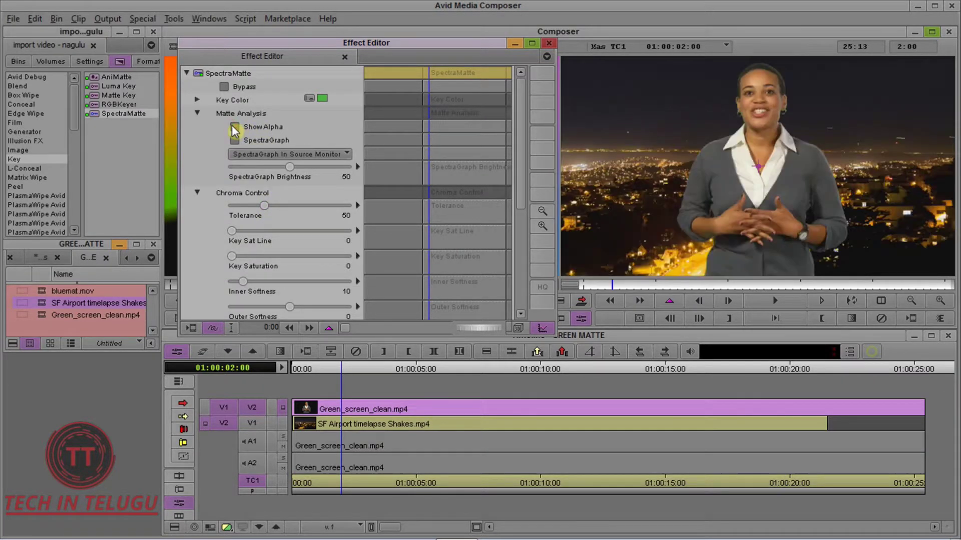
pyautogui.moveTo(264, 206)
pyautogui.mouseDown()
pyautogui.moveTo(350, 179)
pyautogui.moveTo(272, 200)
pyautogui.mouseUp()
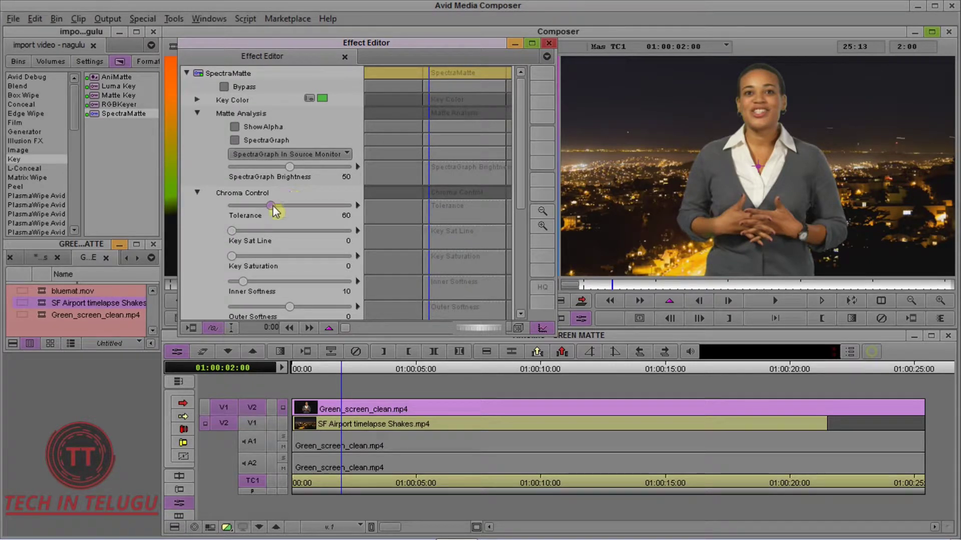
pyautogui.click(518, 155)
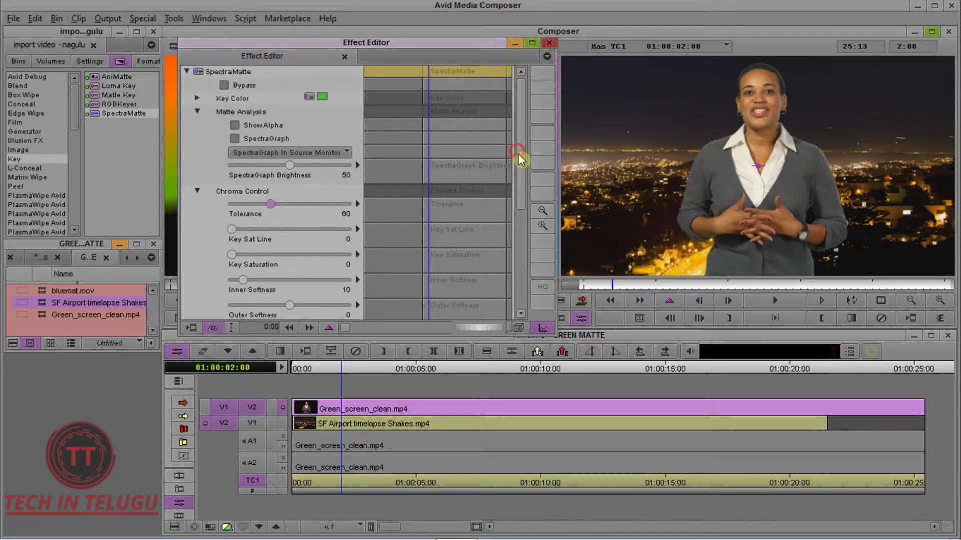
pyautogui.scroll(-3, 520, 159)
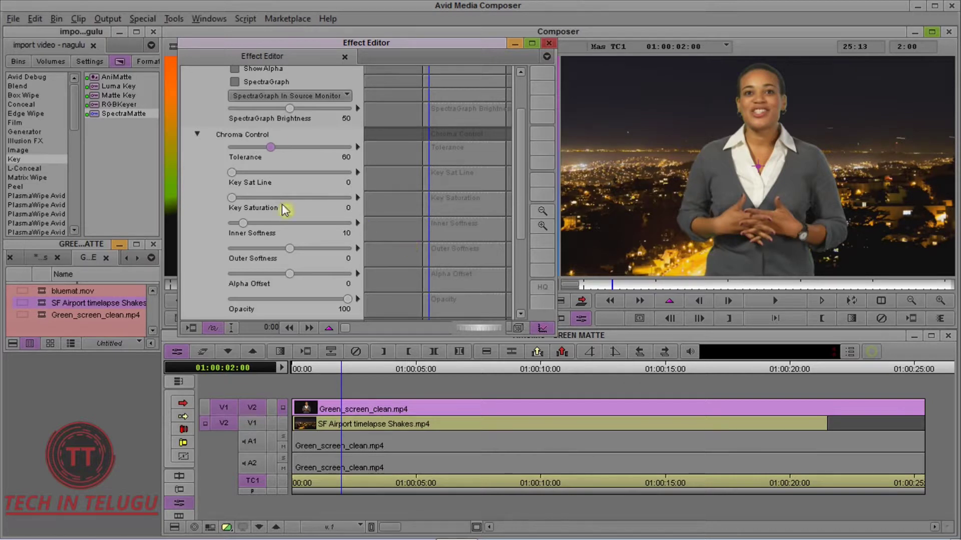
# - Set Key Sat Line to 8, fine-tune Key Saturation, and collapse Chroma Control
pyautogui.moveTo(230, 172)
pyautogui.mouseDown()
pyautogui.moveTo(289, 172)
pyautogui.moveTo(241, 176)
pyautogui.mouseUp()
pyautogui.moveTo(231, 199); pyautogui.dragTo(271, 211)
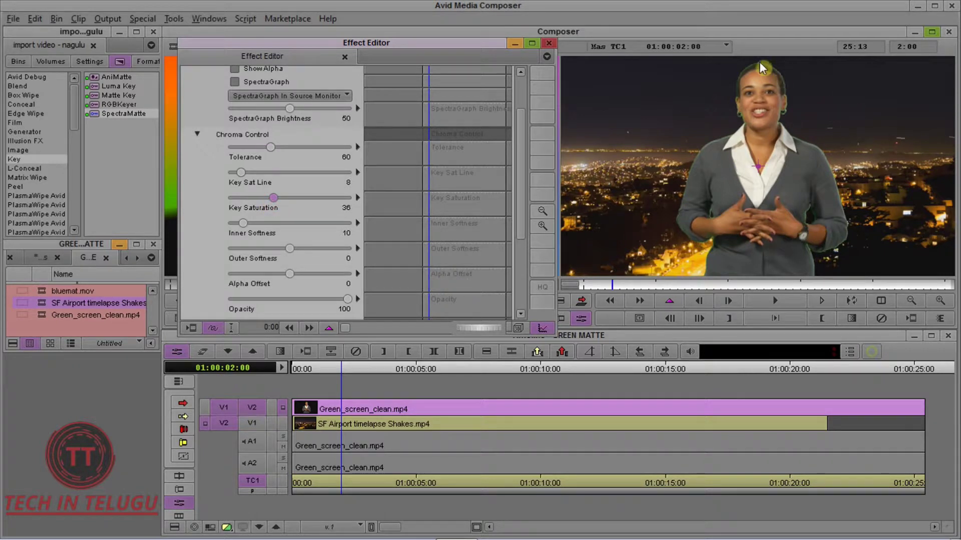
pyautogui.moveTo(273, 197); pyautogui.dragTo(228, 217)
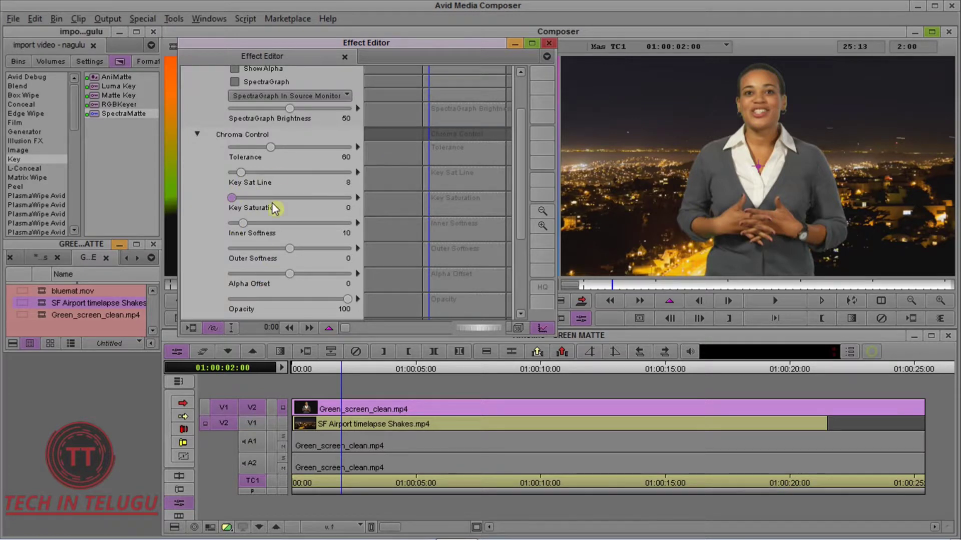
pyautogui.click(197, 135)
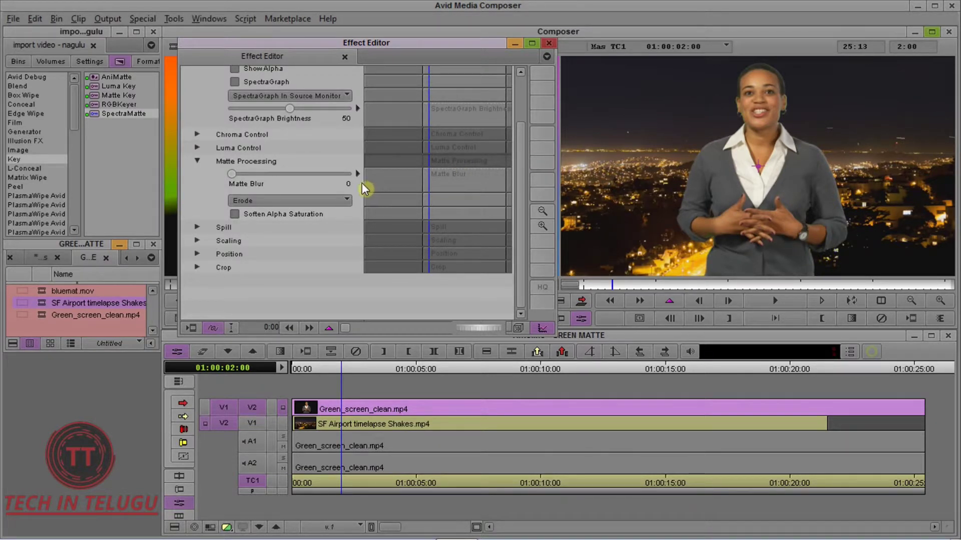
# - Switch Matte Processing from Erode to Blur and set Matte Blur to 11
pyautogui.moveTo(232, 178)
pyautogui.mouseDown()
pyautogui.moveTo(256, 181)
pyautogui.moveTo(248, 181)
pyautogui.mouseUp()
pyautogui.click(346, 200)
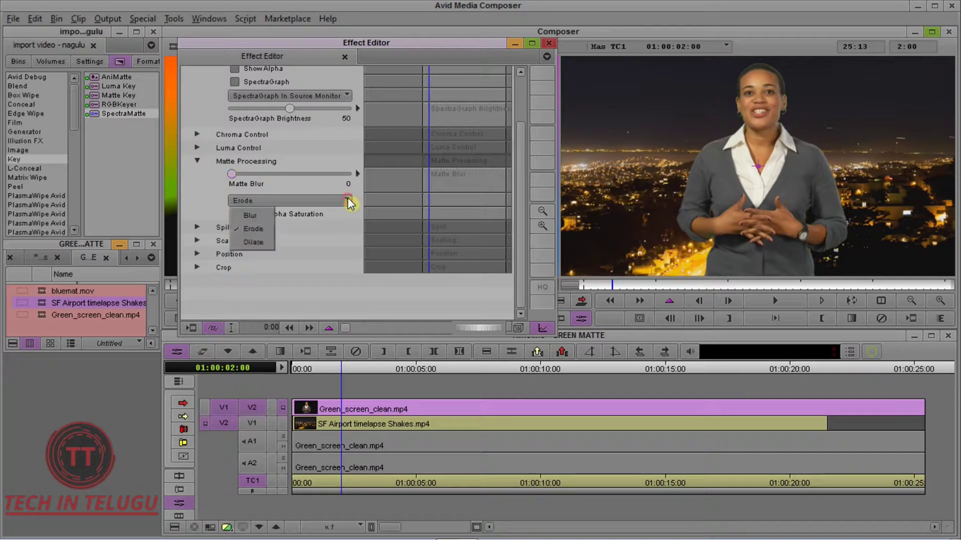
pyautogui.click(254, 215)
pyautogui.moveTo(232, 174)
pyautogui.mouseDown()
pyautogui.moveTo(293, 170)
pyautogui.moveTo(244, 187)
pyautogui.mouseUp()
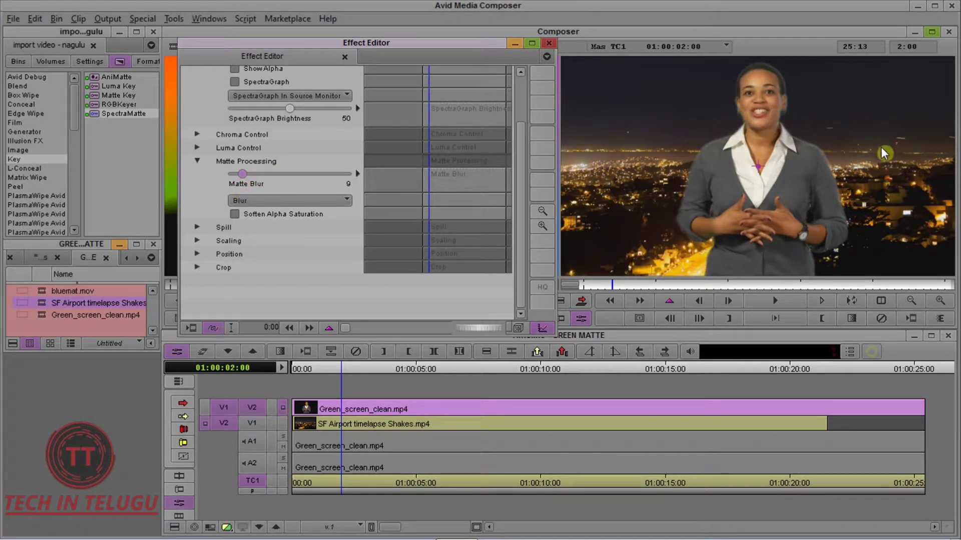
pyautogui.moveTo(244, 174)
pyautogui.mouseDown()
pyautogui.moveTo(233, 178)
pyautogui.moveTo(241, 185)
pyautogui.mouseUp()
pyautogui.click(232, 179)
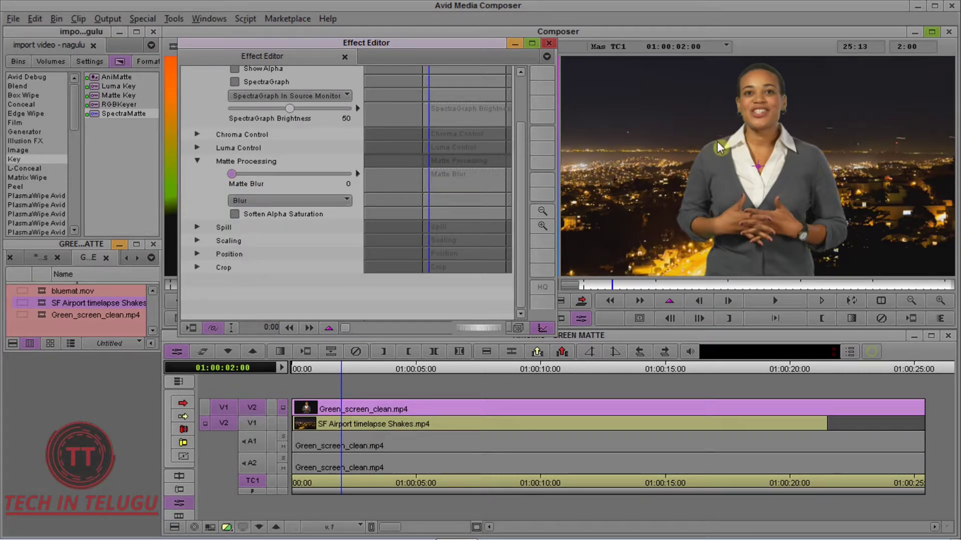
pyautogui.moveTo(230, 174); pyautogui.dragTo(242, 175)
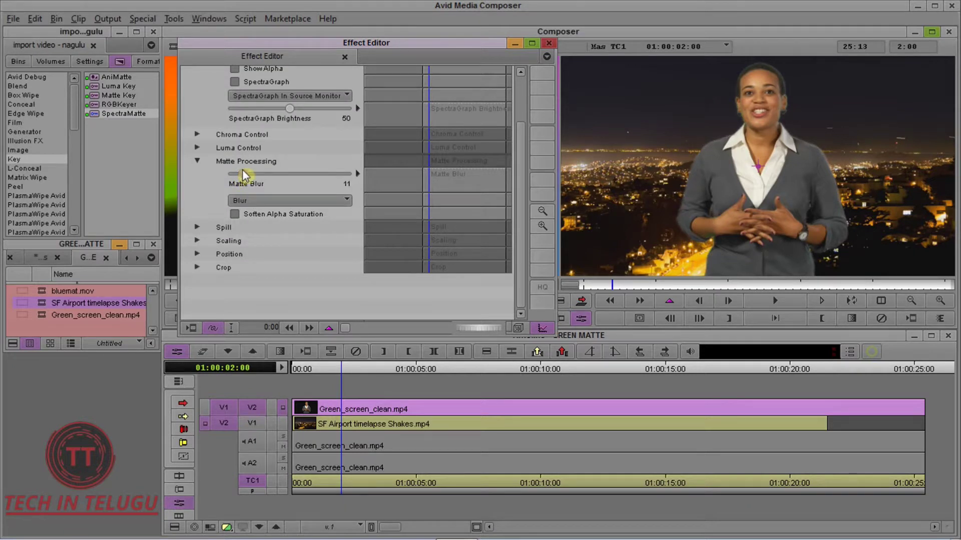
pyautogui.click(247, 161)
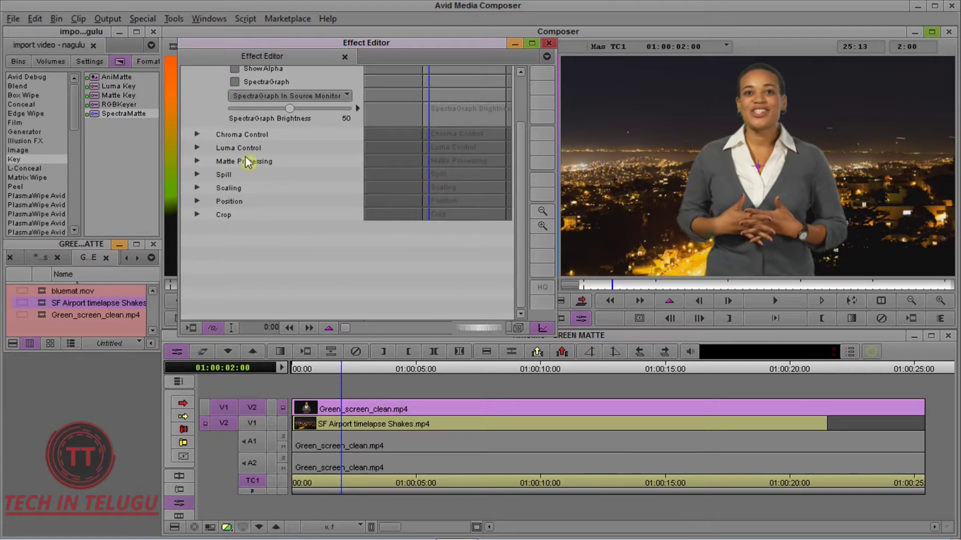
# - Try a wider Scaling Wid value, then reveal the Position settings at H 0 and V 0
pyautogui.click(197, 188)
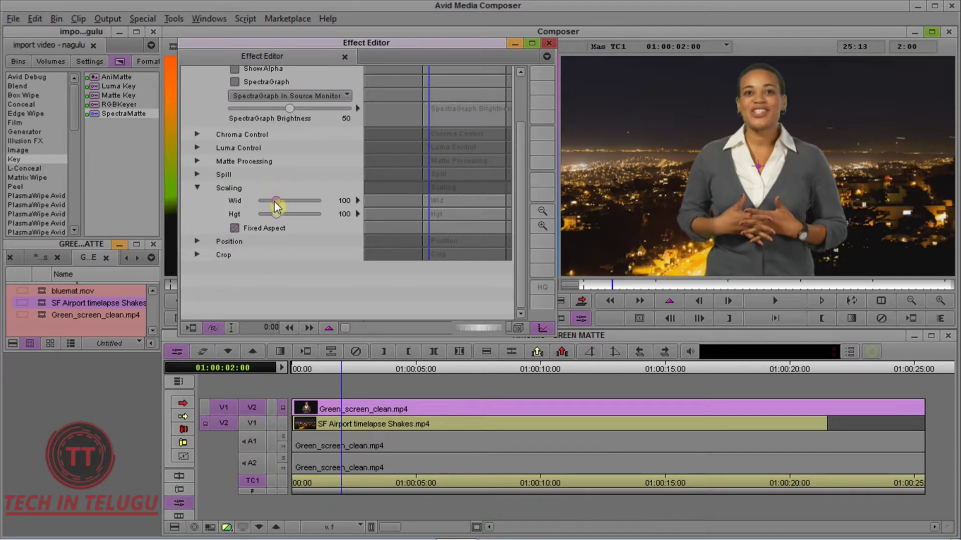
pyautogui.moveTo(276, 205)
pyautogui.mouseDown()
pyautogui.moveTo(288, 202)
pyautogui.moveTo(257, 204)
pyautogui.moveTo(284, 207)
pyautogui.mouseUp()
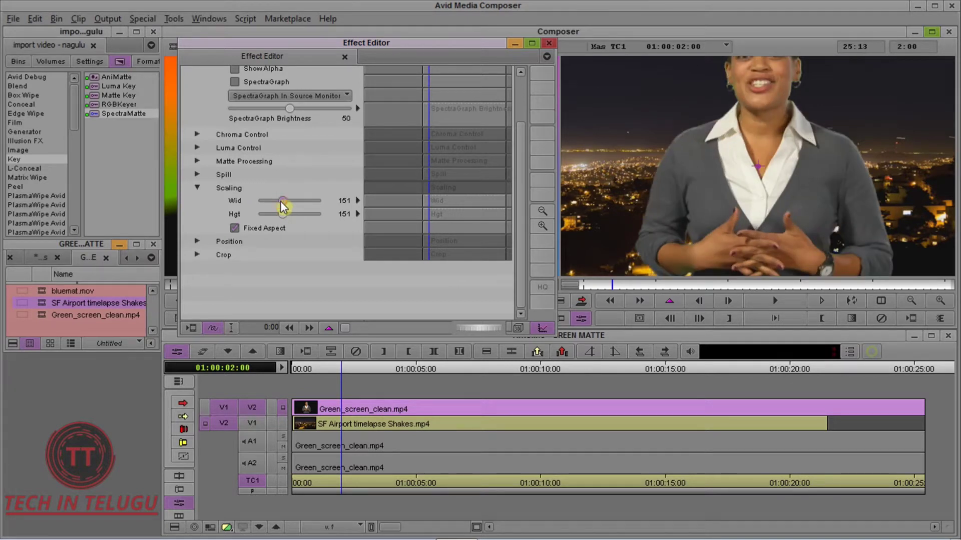
pyautogui.click(197, 188)
pyautogui.click(197, 201)
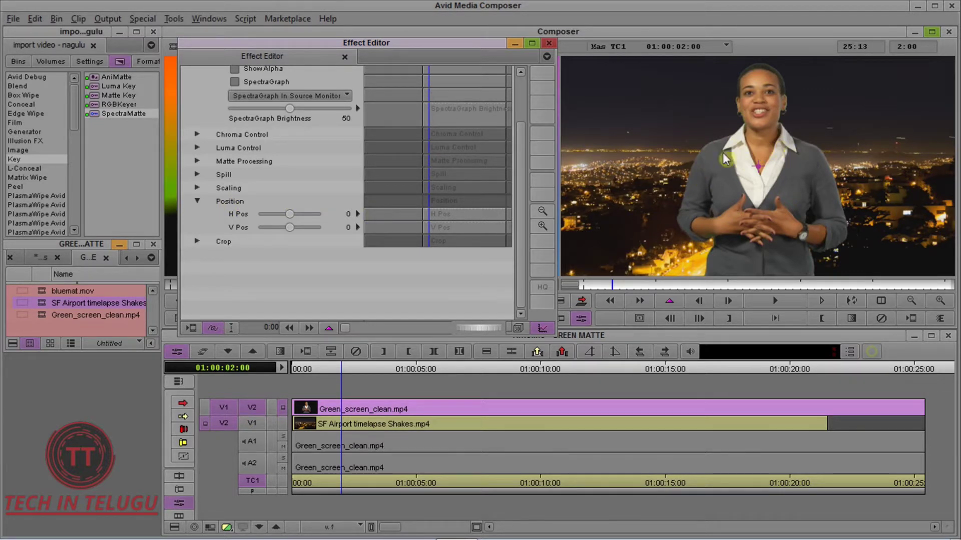
# - Reposition the keyed presenter to H Pos -27 and V Pos -54
pyautogui.click(287, 214)
pyautogui.moveTo(292, 216)
pyautogui.mouseDown()
pyautogui.moveTo(267, 219)
pyautogui.moveTo(280, 218)
pyautogui.mouseUp()
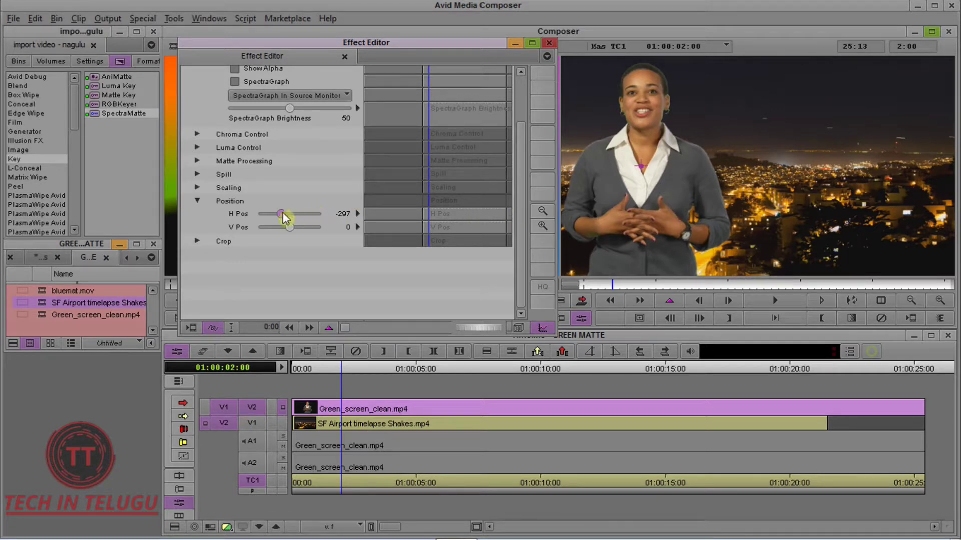
pyautogui.moveTo(280, 219)
pyautogui.mouseDown()
pyautogui.moveTo(303, 222)
pyautogui.moveTo(290, 232)
pyautogui.mouseUp()
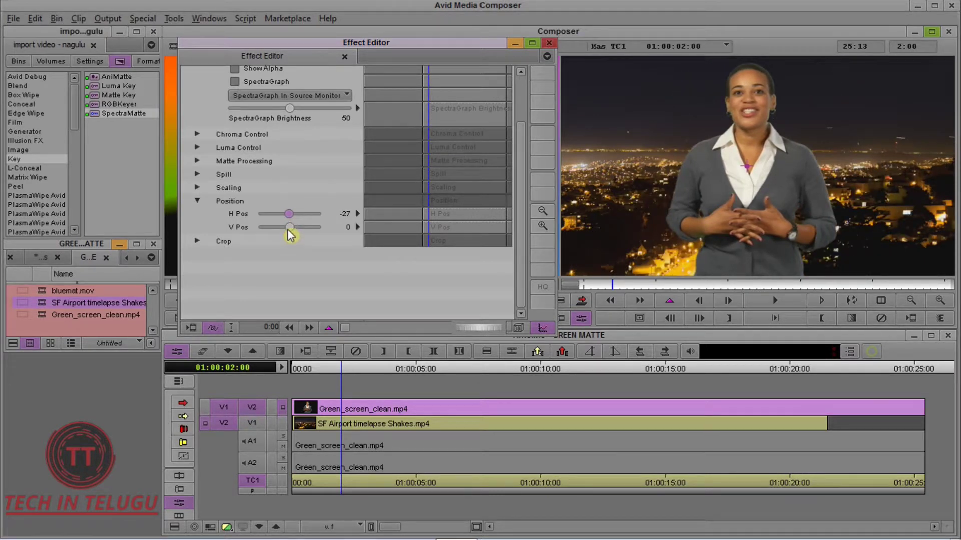
pyautogui.moveTo(289, 232); pyautogui.dragTo(293, 255)
# - Swap Position for the Crop settings and test the top crop, leaving T, B, L, R at 0
pyautogui.click(197, 201)
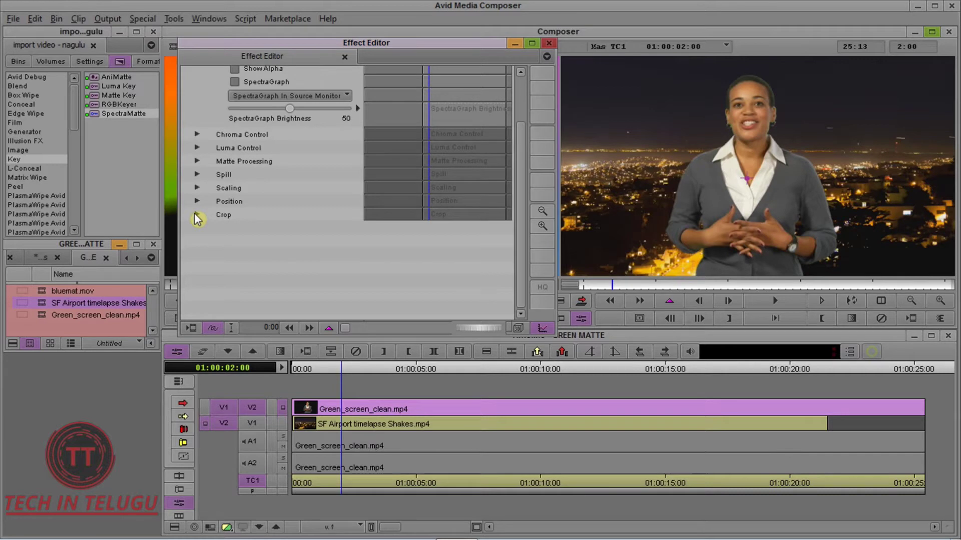
pyautogui.click(197, 215)
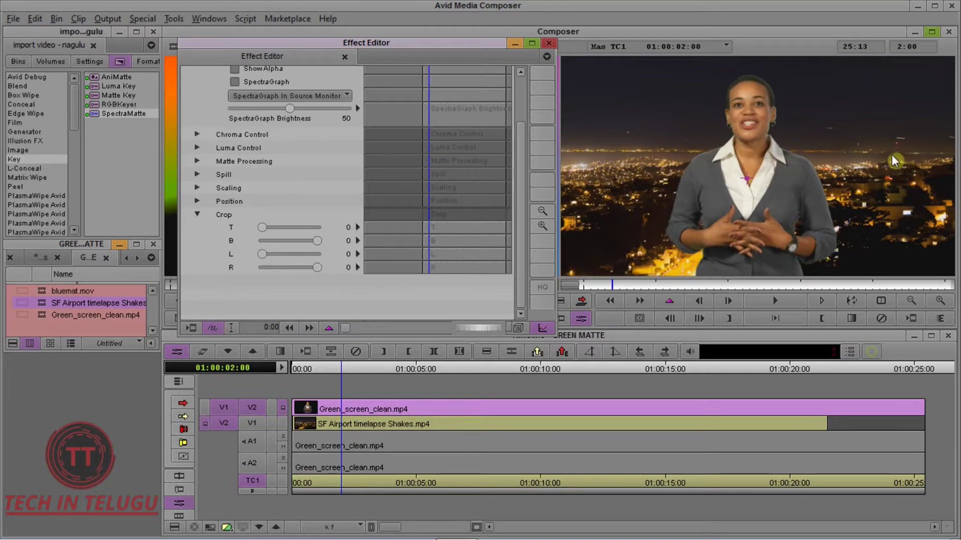
pyautogui.moveTo(263, 228); pyautogui.dragTo(262, 260)
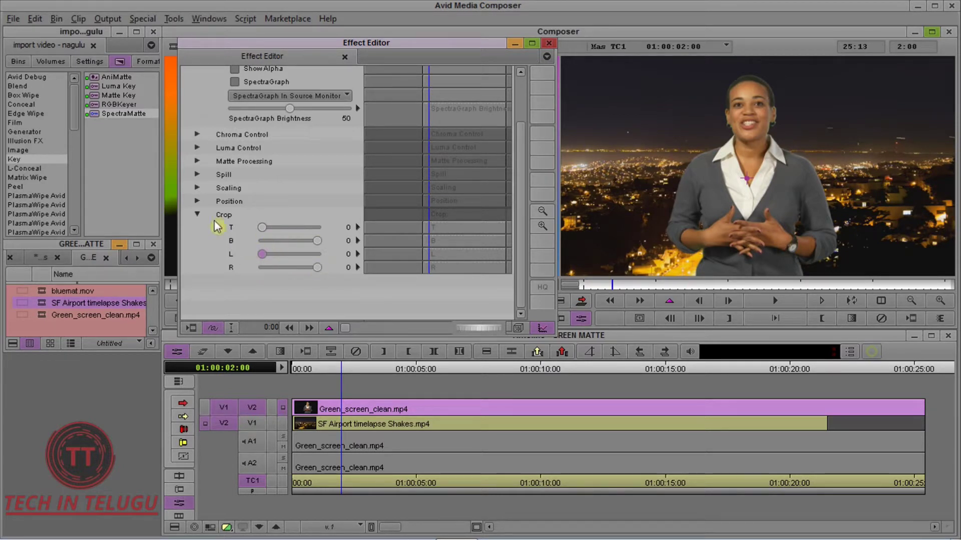
pyautogui.click(195, 215)
# - Close the Effect Editor, play the composite to 01:00:07:13, then select bluemat.mov in the bin
pyautogui.click(583, 286)
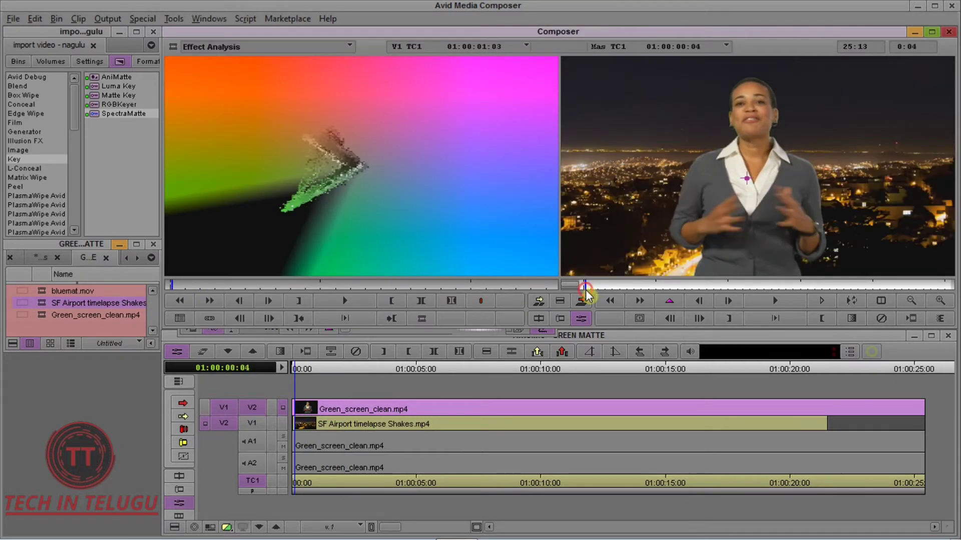
pyautogui.press('space')
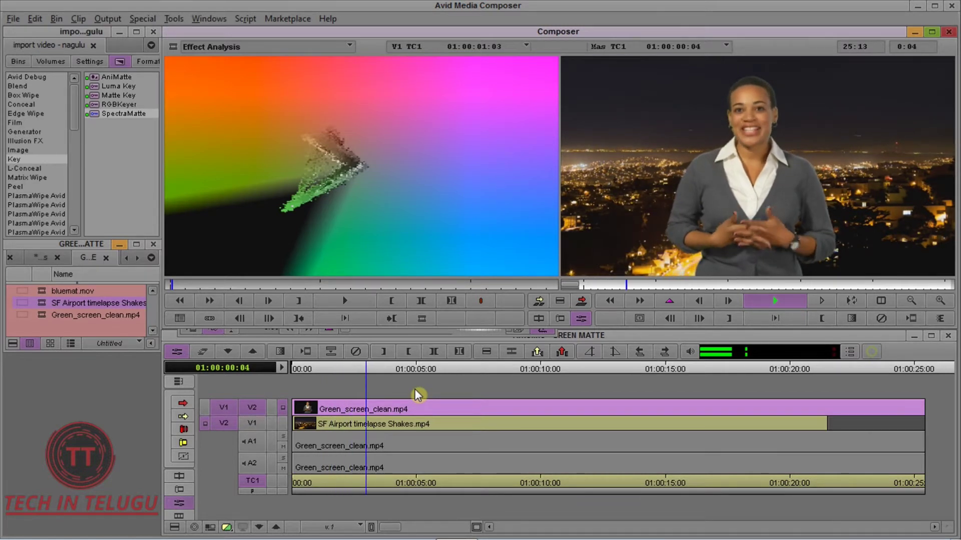
pyautogui.press('space')
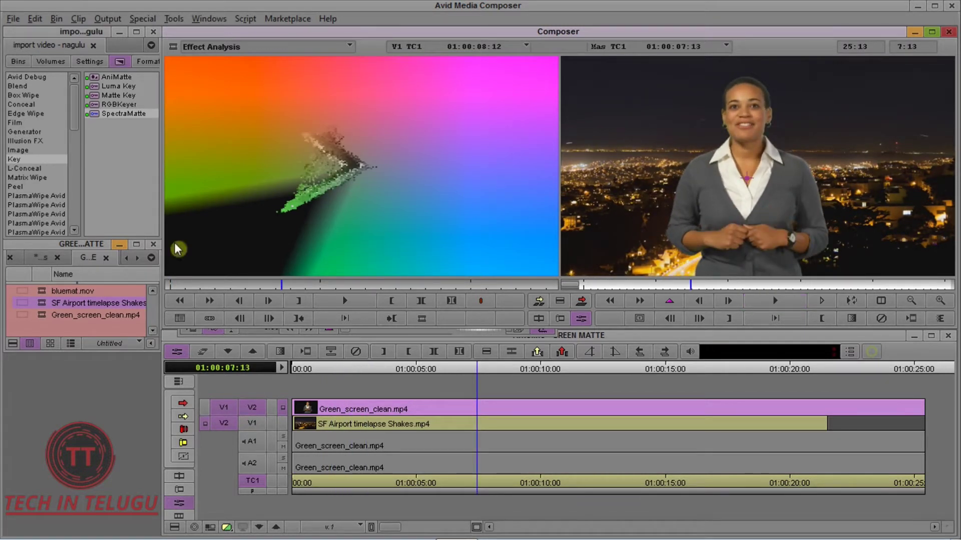
pyautogui.click(40, 292)
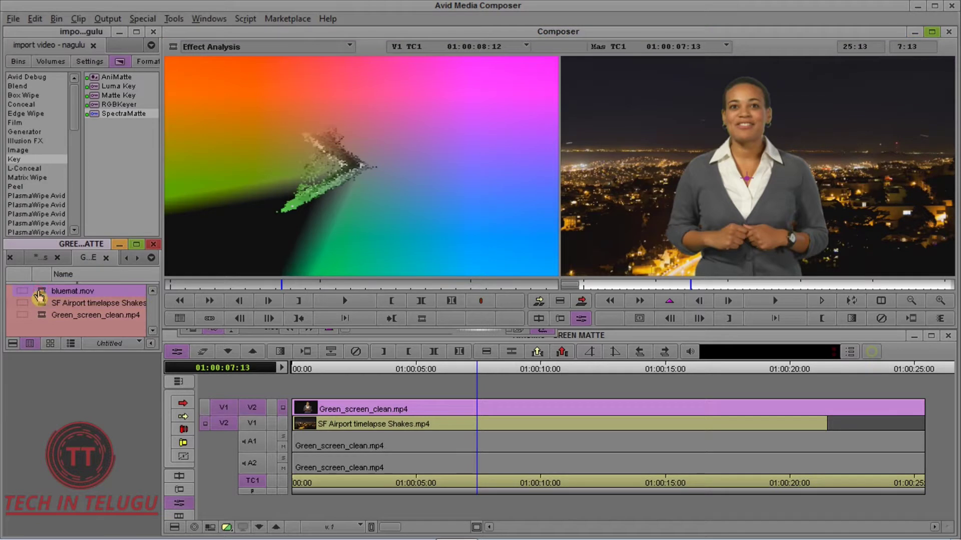
# - Load bluemat.mov into the Source monitor, park at the sequence end, and disable source tracks A1 and A2
pyautogui.doubleClick(39, 293)
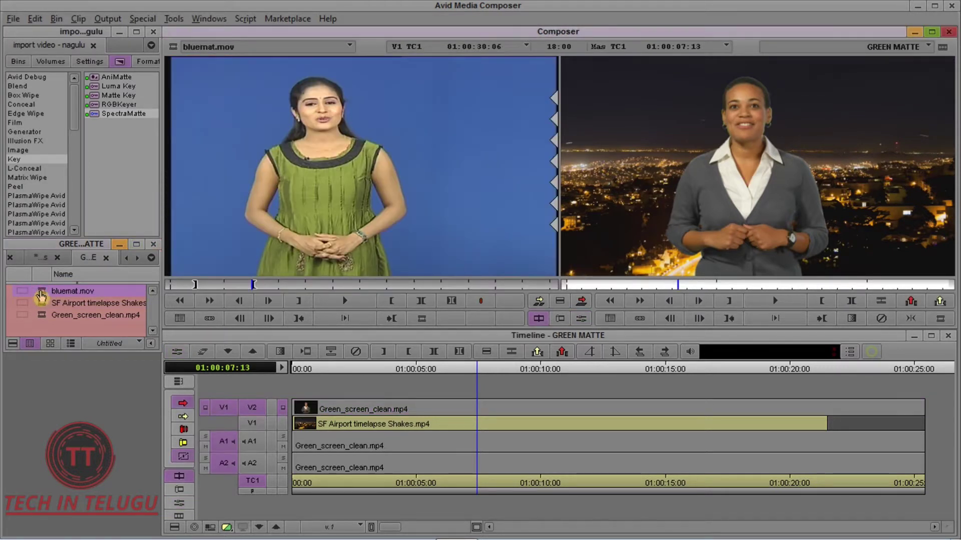
pyautogui.press('End')
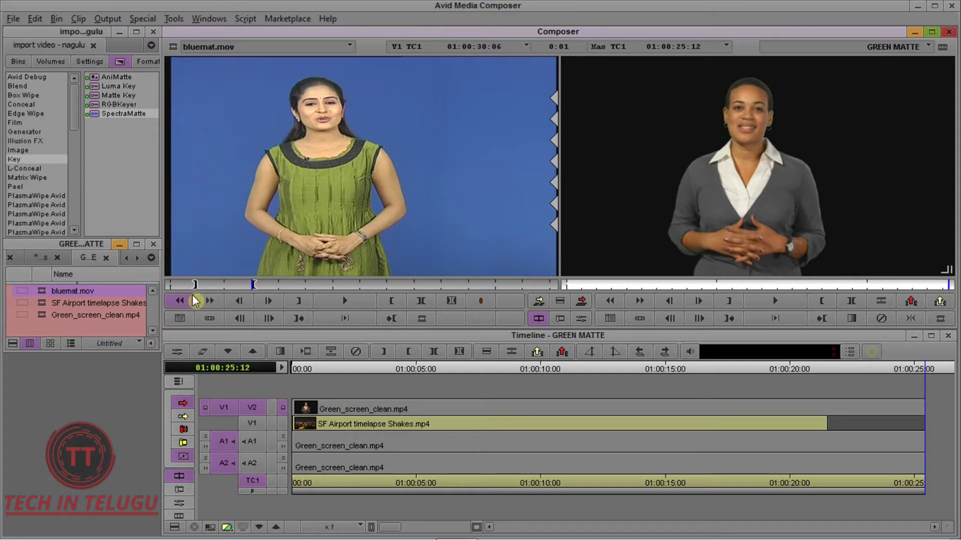
pyautogui.click(227, 447)
pyautogui.click(225, 462)
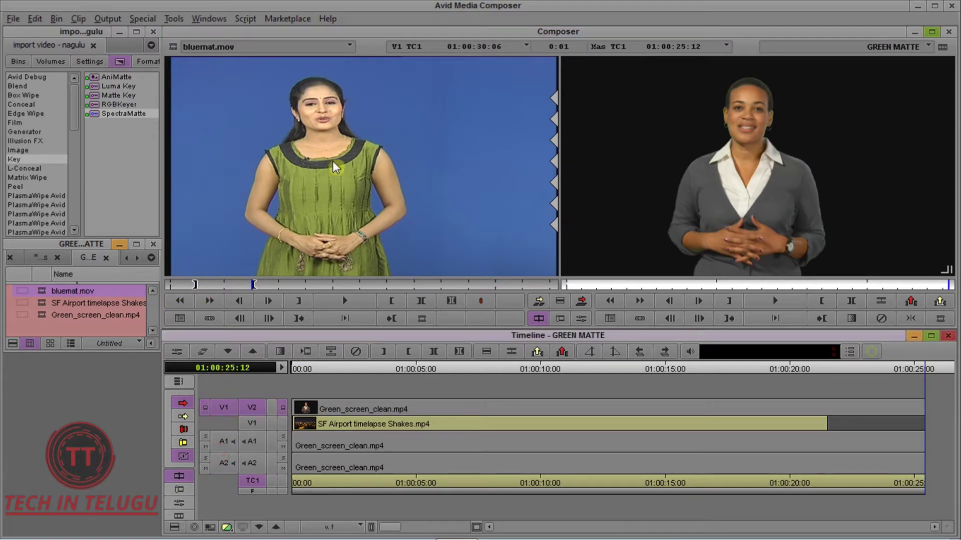
# - Preview the bluemat.mov source clip and overwrite it onto V2 at the sequence end
pyautogui.moveTo(230, 284); pyautogui.dragTo(199, 283)
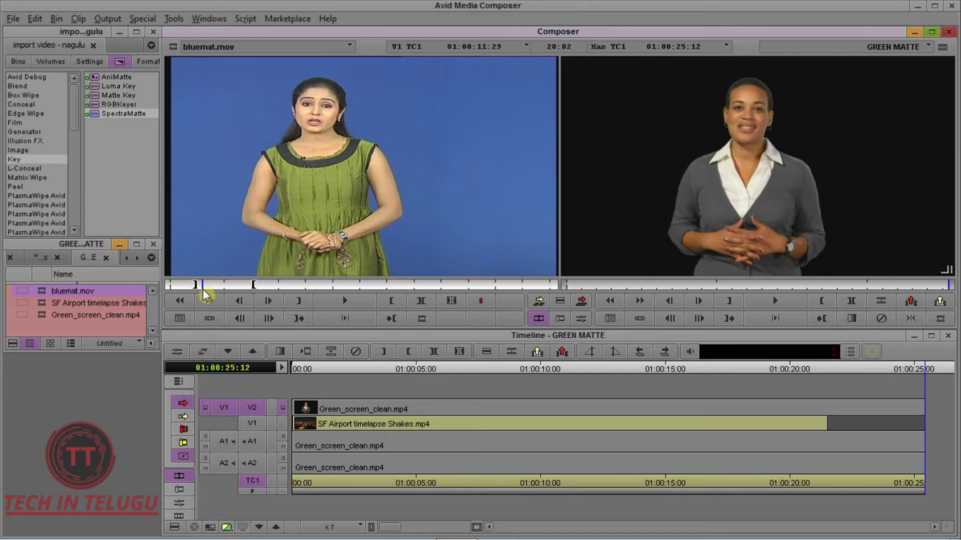
pyautogui.press('space')
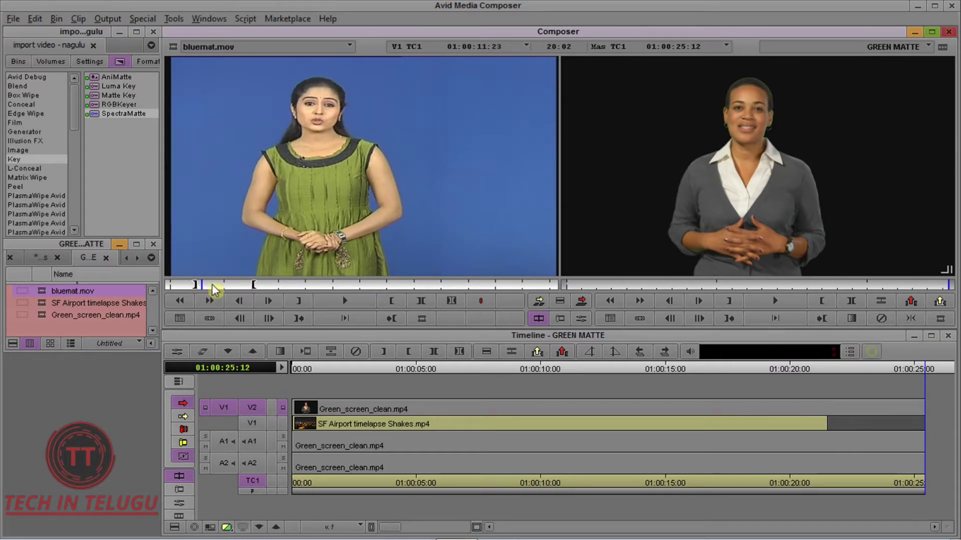
pyautogui.click(211, 285)
pyautogui.press('j')
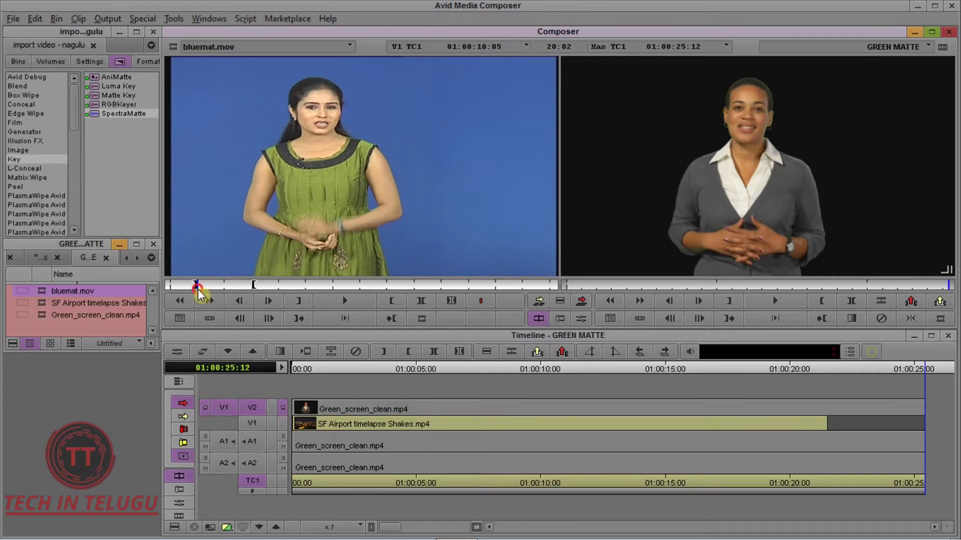
pyautogui.click(580, 302)
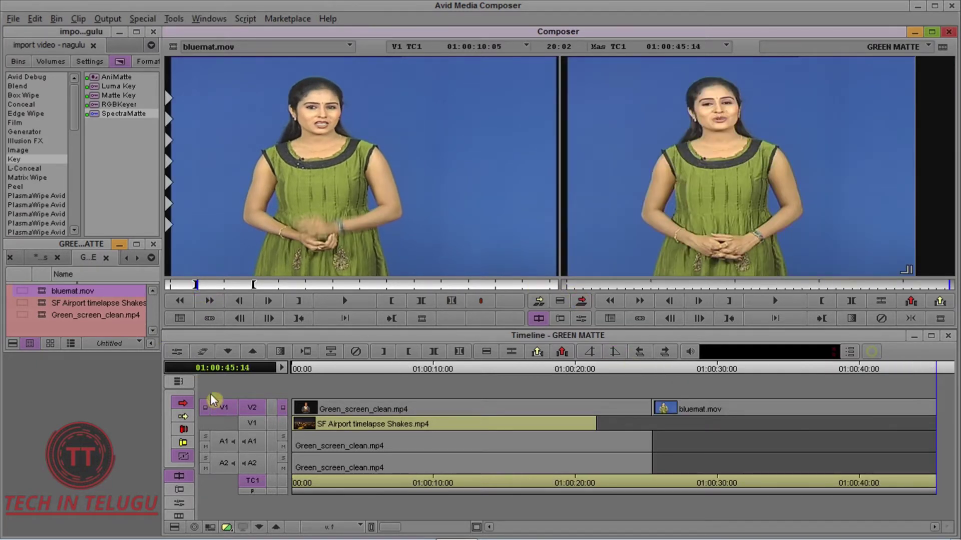
# - Overwrite a second SF Airport timelapse segment onto V1 beneath bluemat.mov, then repatch source video to V2
pyautogui.moveTo(222, 408); pyautogui.dragTo(252, 423)
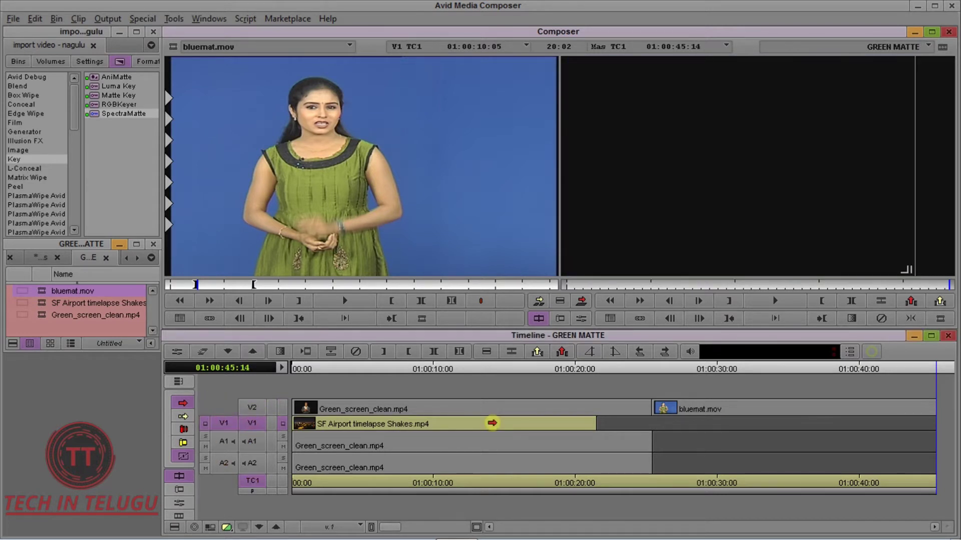
pyautogui.moveTo(747, 376); pyautogui.dragTo(652, 371)
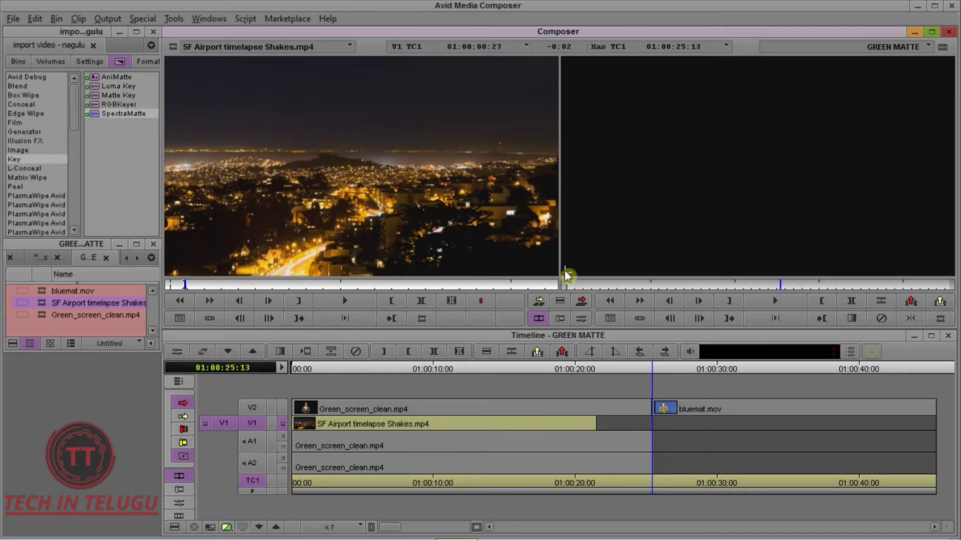
pyautogui.click(579, 303)
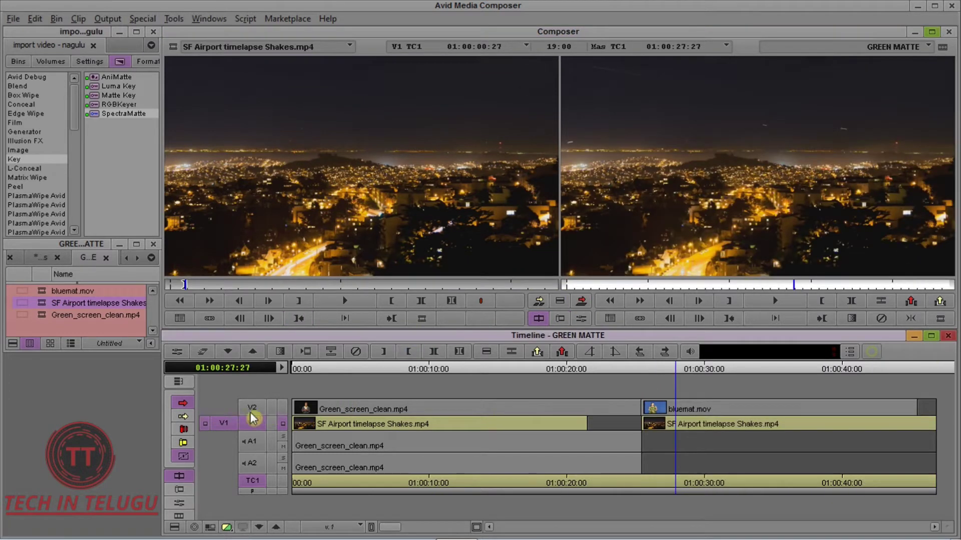
pyautogui.moveTo(224, 423); pyautogui.dragTo(252, 407)
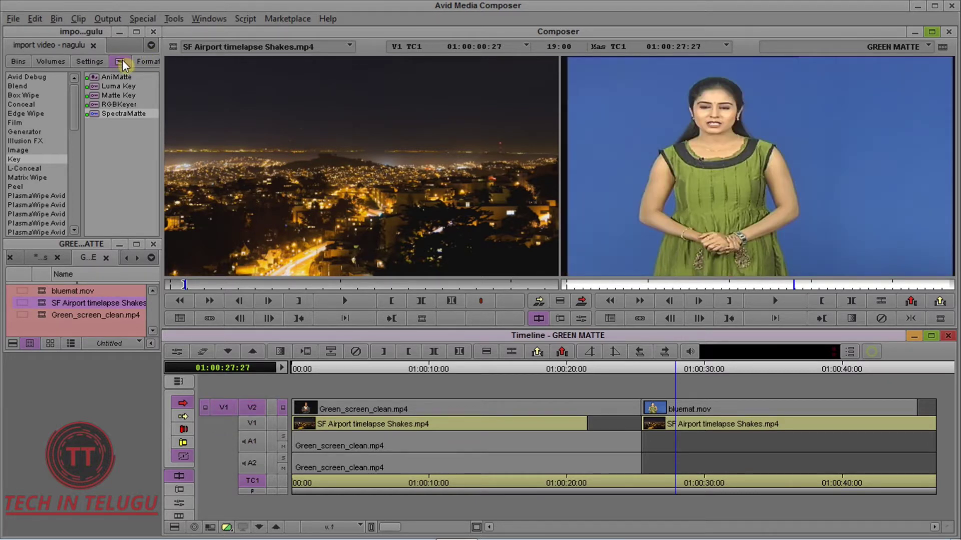
# - Apply the Key > SpectraMatte effect to bluemat.mov on V2 and open its effect settings
pyautogui.click(15, 160)
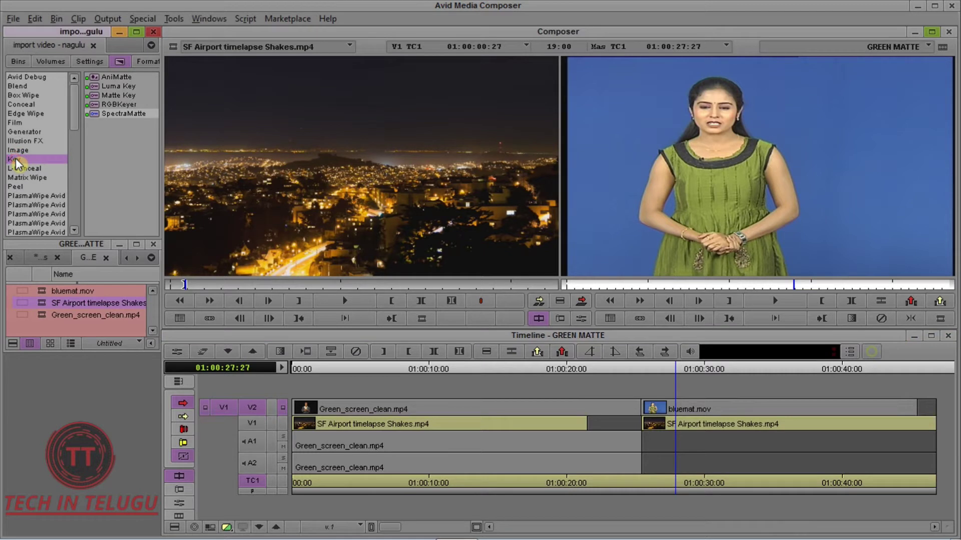
pyautogui.click(94, 119)
pyautogui.moveTo(710, 373); pyautogui.dragTo(692, 387)
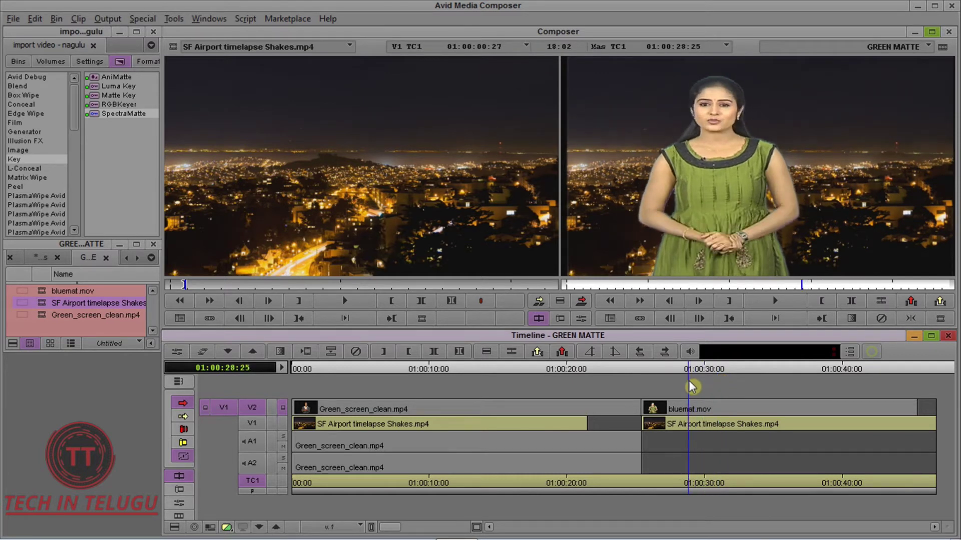
pyautogui.click(703, 408)
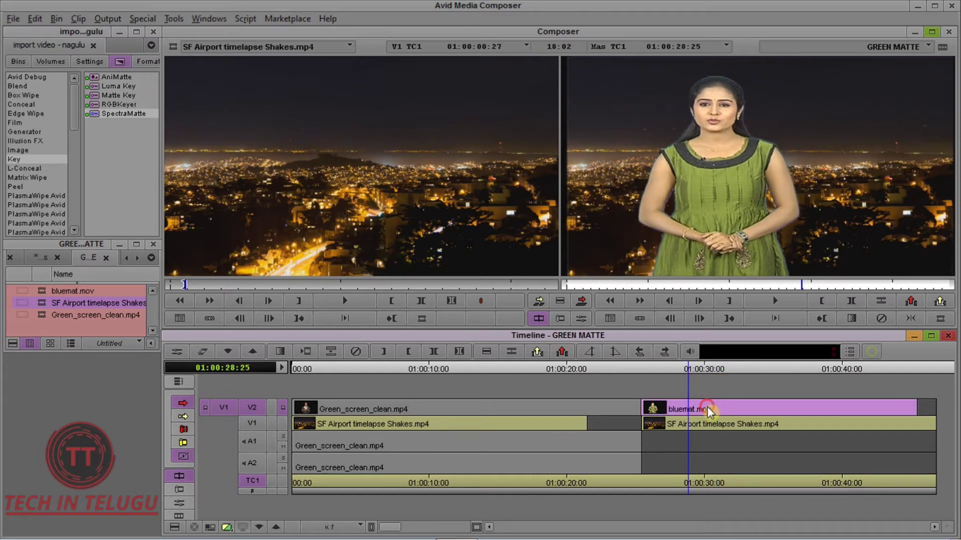
pyautogui.click(178, 351)
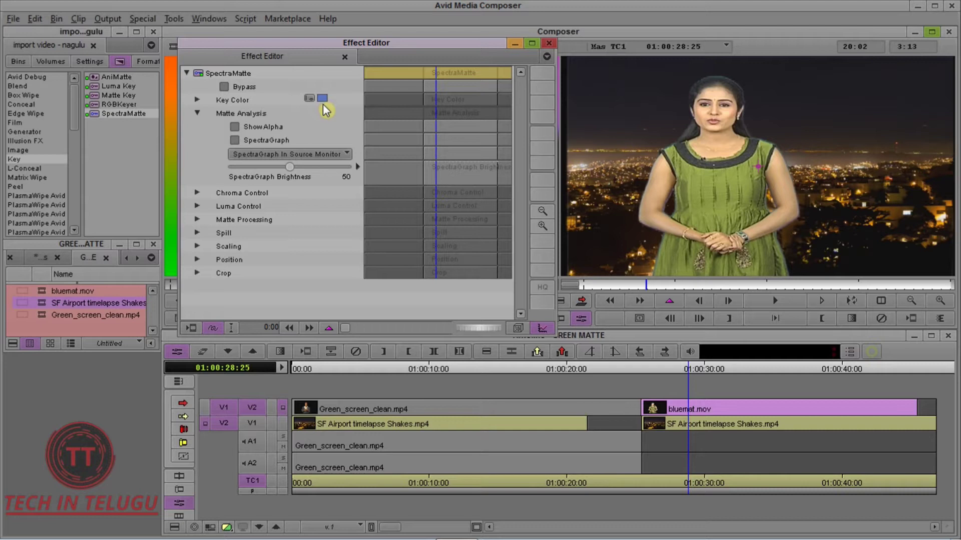
# - Sample the blue backdrop in the preview as the SpectraMatte key colour
pyautogui.moveTo(326, 96); pyautogui.dragTo(356, 110)
pyautogui.moveTo(725, 131); pyautogui.dragTo(891, 113)
pyautogui.moveTo(777, 153); pyautogui.dragTo(777, 153)
pyautogui.moveTo(323, 97); pyautogui.dragTo(324, 97)
# - Turn on the alpha matte and SpectraGraph views and play the sequence to check the matte
pyautogui.click(235, 128)
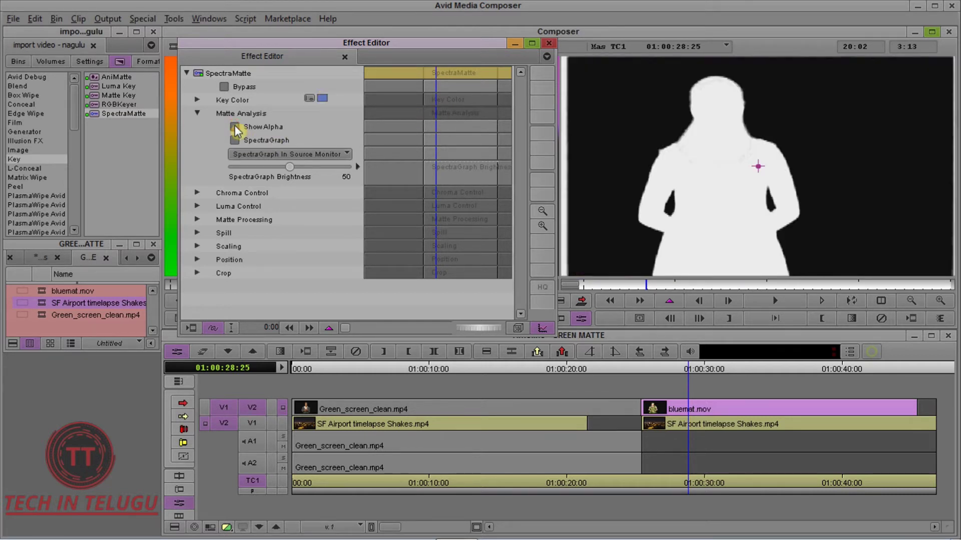
pyautogui.click(235, 140)
pyautogui.click(641, 300)
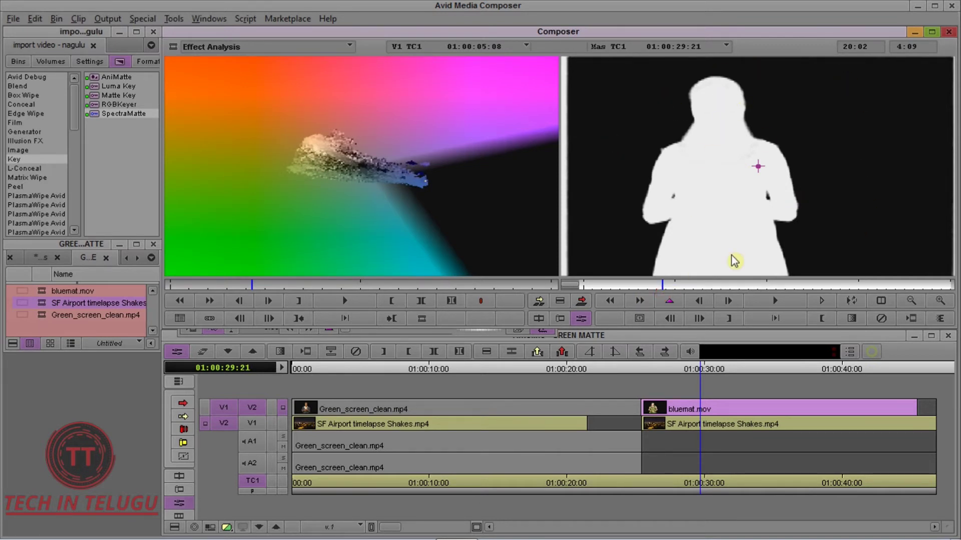
# - Turn off Show Alpha, collapse Matte Analysis, and play back the keyed presenter over the city
pyautogui.hotkey('ctrl', '8')
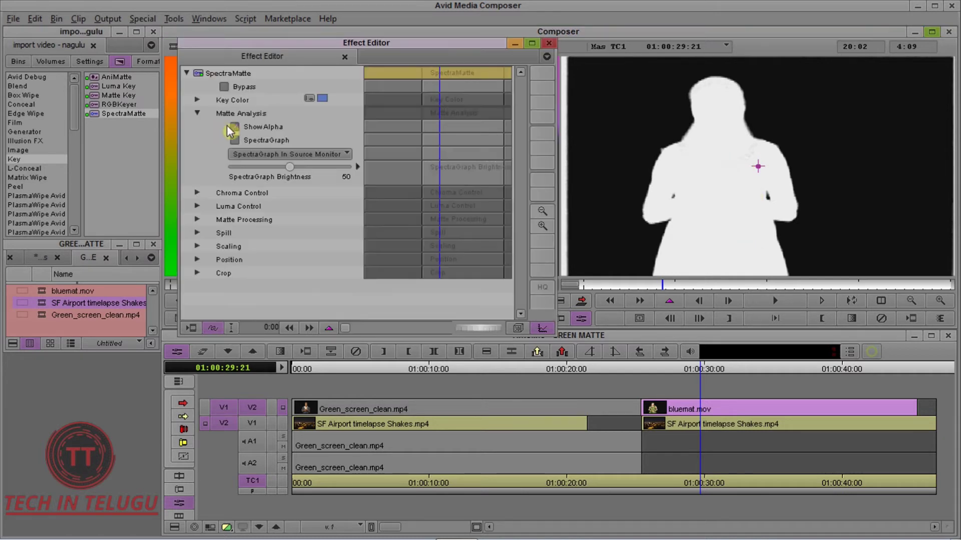
pyautogui.click(234, 128)
pyautogui.click(197, 113)
pyautogui.click(680, 364)
pyautogui.moveTo(680, 364); pyautogui.dragTo(666, 363)
pyautogui.press('space')
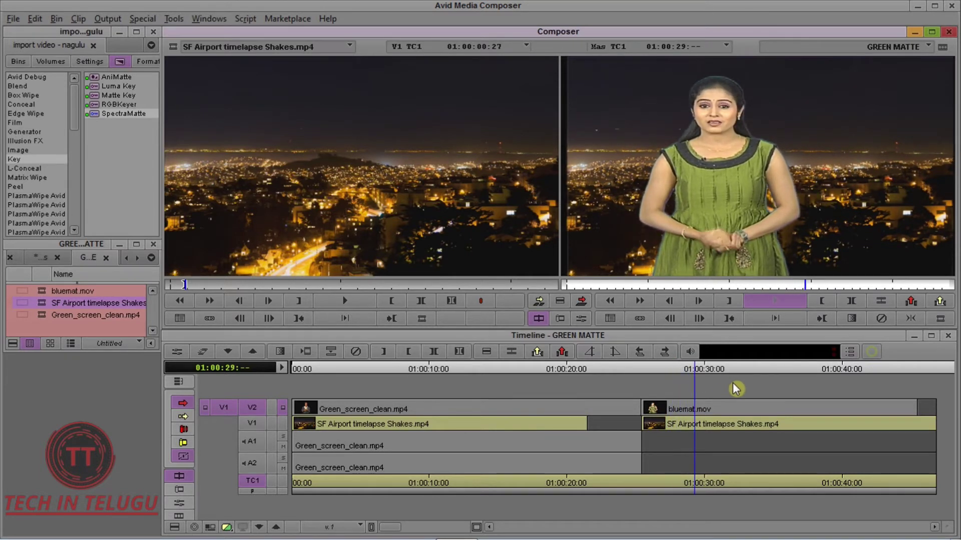
# - In Chroma Control, set SpectraMatte Tolerance to 151 and Key Saturation to 0
pyautogui.click(581, 319)
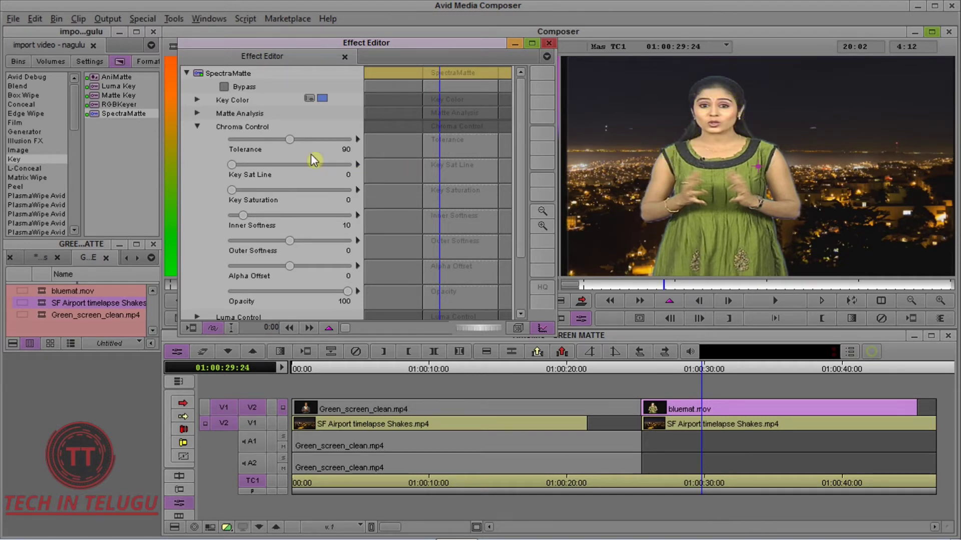
pyautogui.moveTo(299, 142); pyautogui.dragTo(322, 161)
pyautogui.moveTo(328, 157); pyautogui.dragTo(330, 155)
pyautogui.moveTo(231, 190); pyautogui.dragTo(254, 208)
pyautogui.click(197, 127)
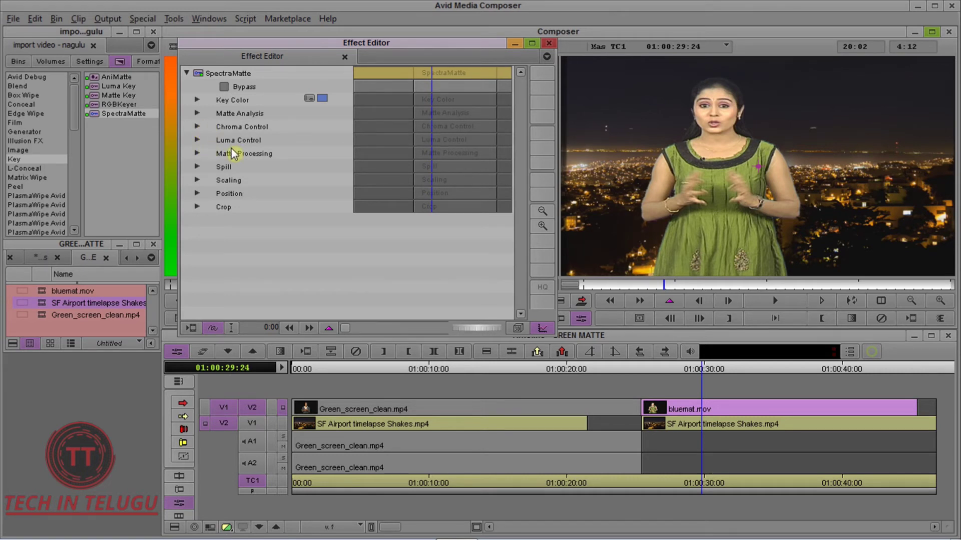
# - Set the bluemat.mov presenter's H Pos to 135, keeping V Pos at 0
pyautogui.click(198, 193)
pyautogui.moveTo(292, 208); pyautogui.dragTo(294, 209)
pyautogui.click(292, 208)
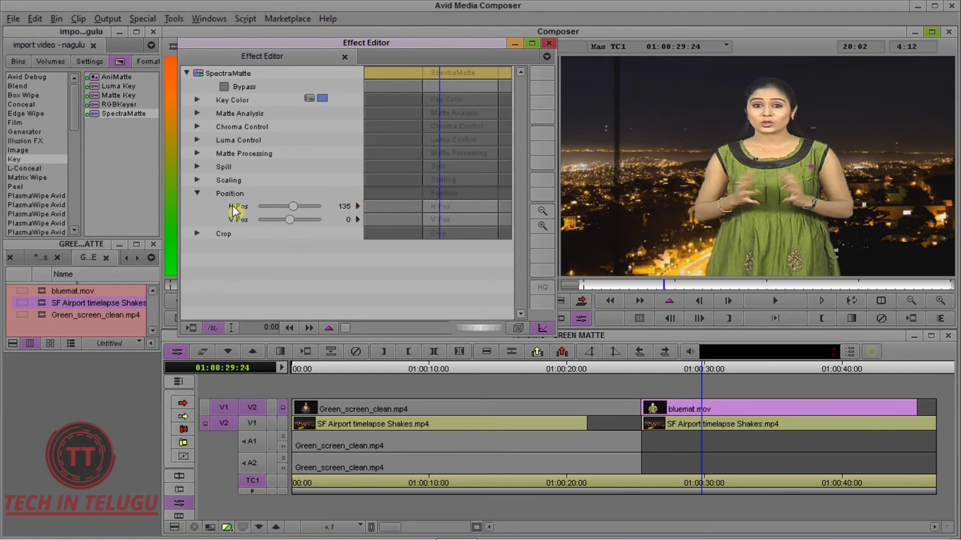
# - Crop the presenter's left edge to 68, moving her horizontally to check the crop
pyautogui.click(198, 235)
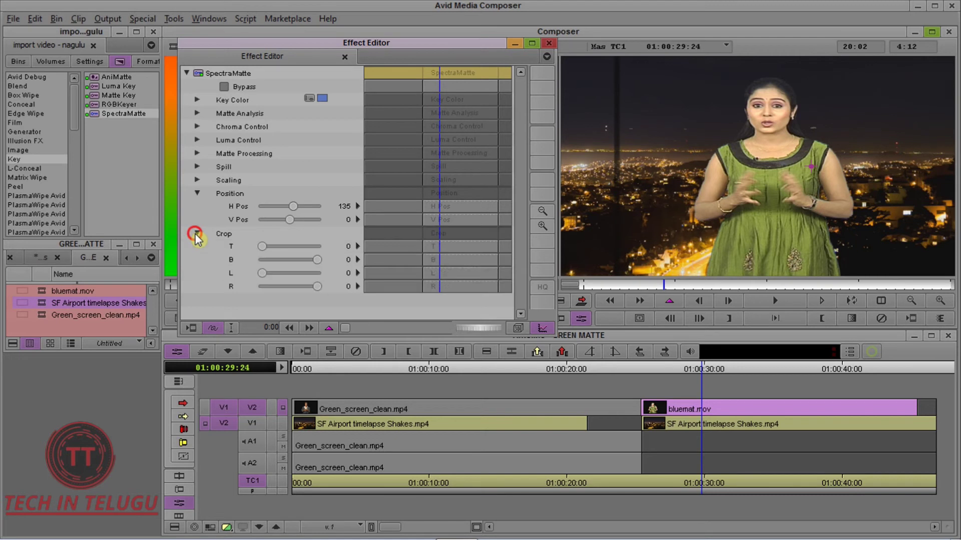
pyautogui.moveTo(263, 271)
pyautogui.mouseDown()
pyautogui.moveTo(269, 280)
pyautogui.moveTo(256, 278)
pyautogui.mouseUp()
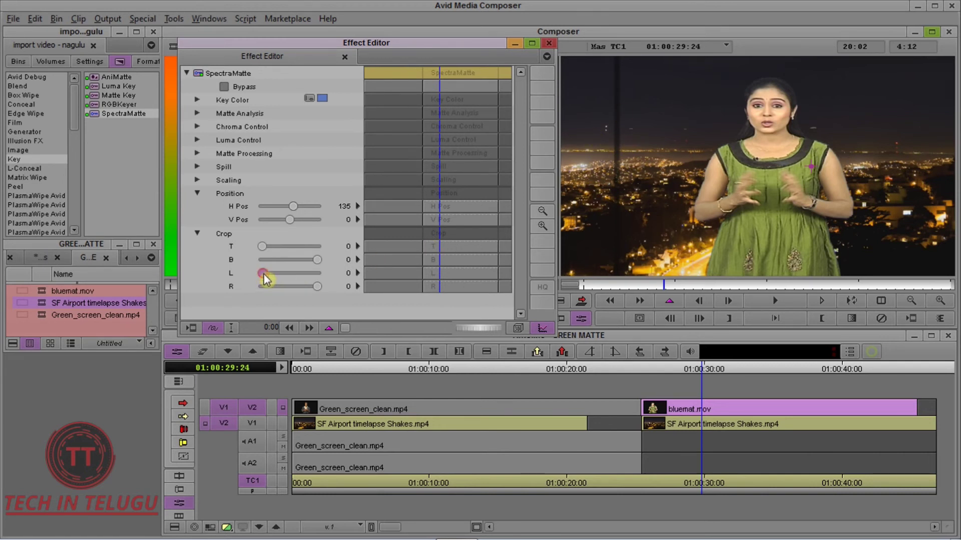
pyautogui.moveTo(264, 275); pyautogui.dragTo(267, 275)
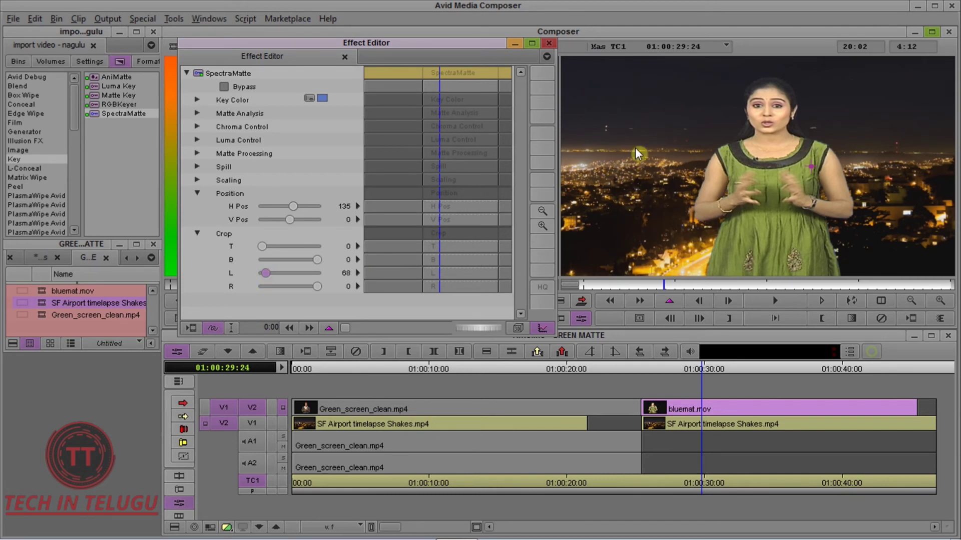
pyautogui.moveTo(295, 207)
pyautogui.mouseDown()
pyautogui.moveTo(274, 214)
pyautogui.moveTo(285, 214)
pyautogui.mouseUp()
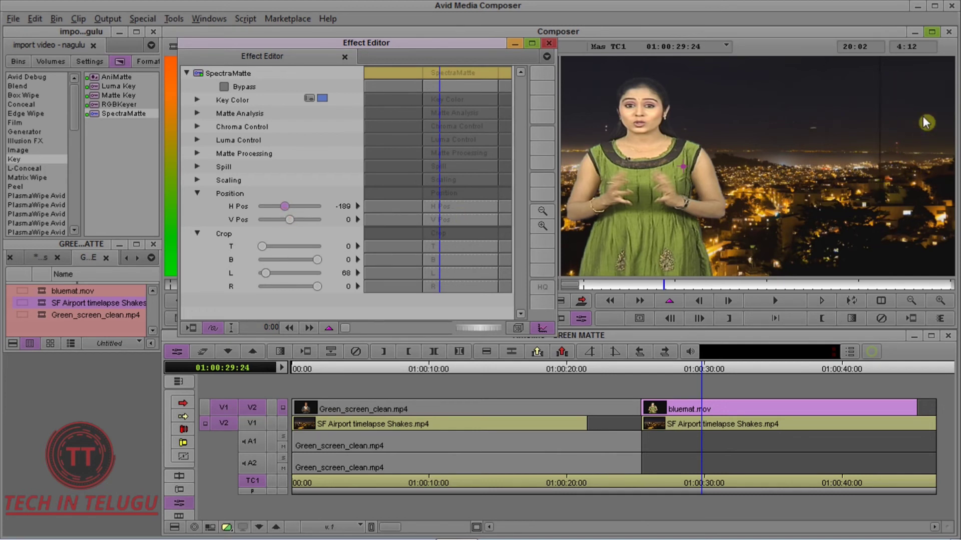
# - Crop the right edge to -189 and return the presenter to H Pos 135
pyautogui.click(873, 80)
pyautogui.click(940, 174)
pyautogui.click(315, 287)
pyautogui.moveTo(311, 296); pyautogui.dragTo(309, 296)
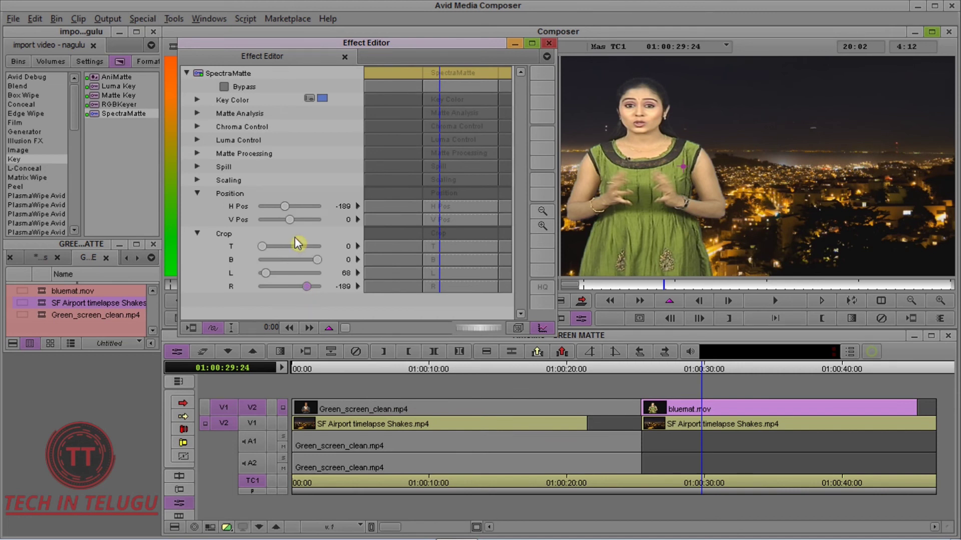
pyautogui.moveTo(284, 209)
pyautogui.mouseDown()
pyautogui.moveTo(302, 217)
pyautogui.moveTo(293, 216)
pyautogui.mouseUp()
pyautogui.click(198, 233)
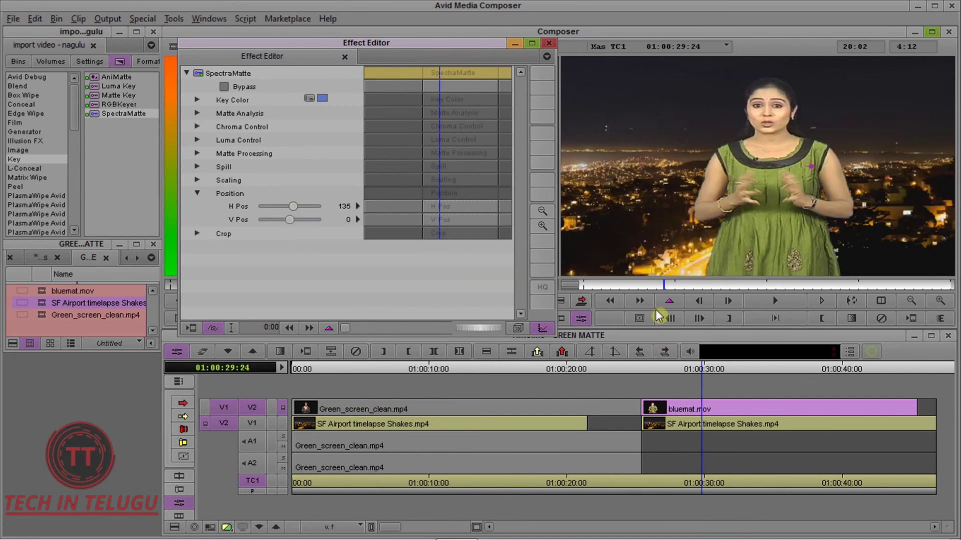
# - Close the Effect Editor and play the bluemat.mov composite over the night city, stopping at 01:00:31:16
pyautogui.click(648, 284)
pyautogui.press('space')
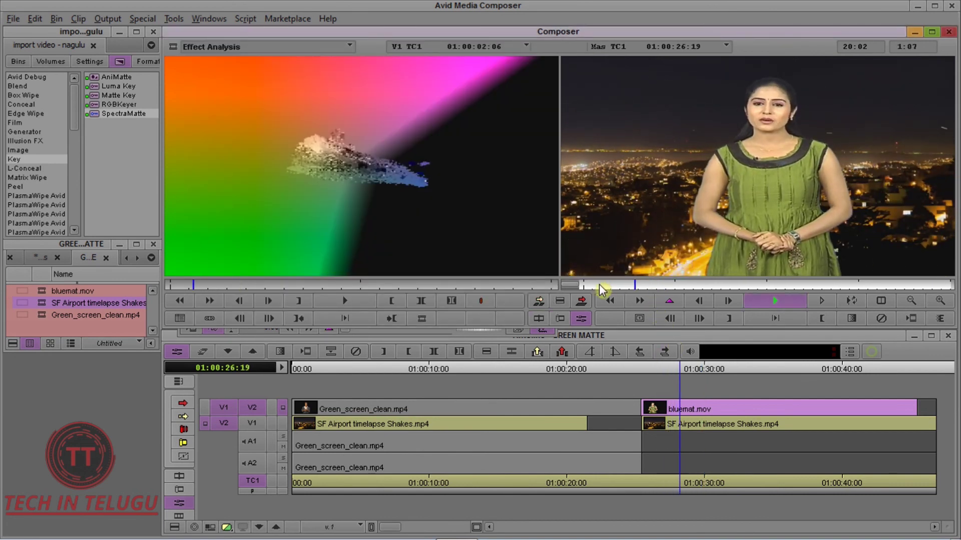
pyautogui.click(723, 370)
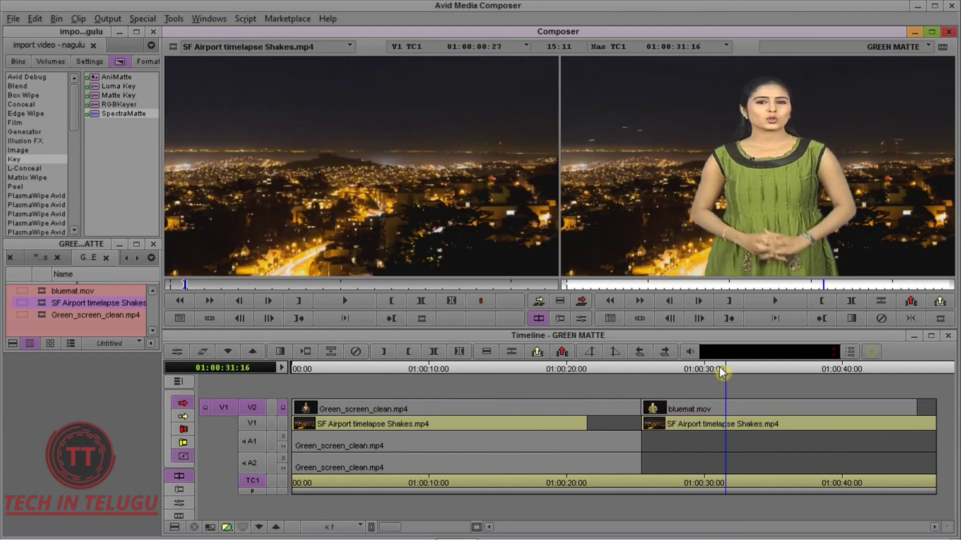